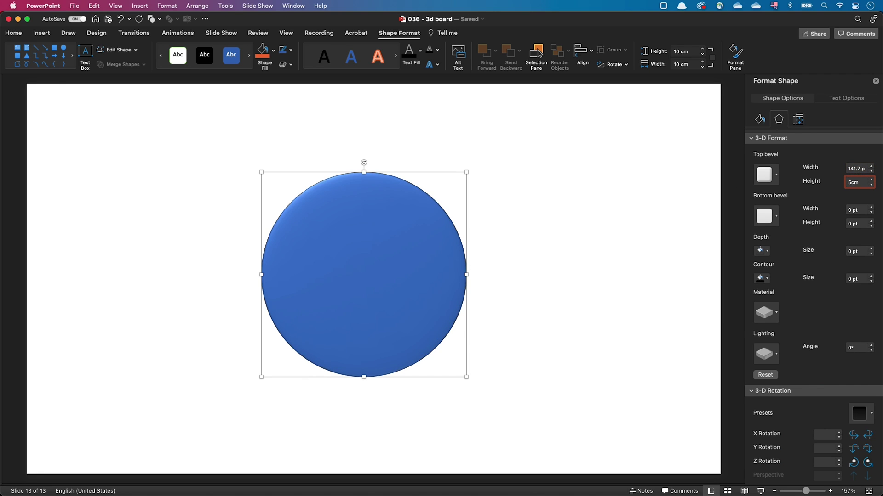
key("Return")
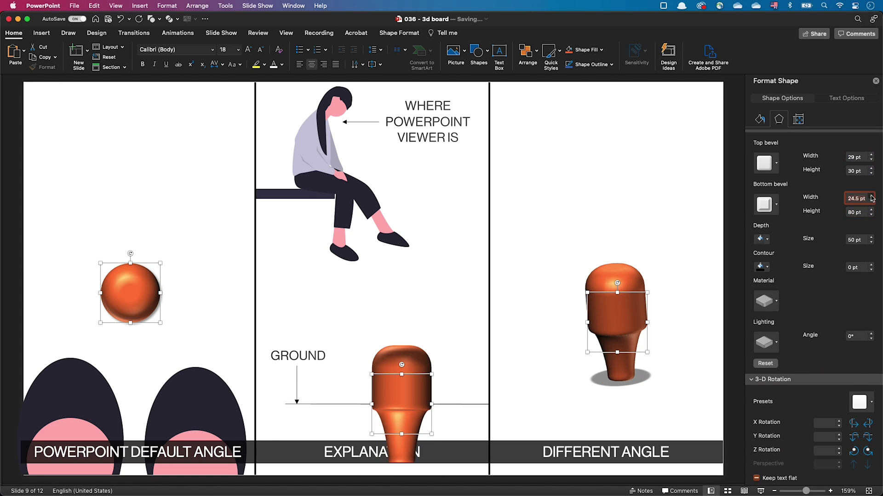
- Confirm the 141.7 pt top bevel width and apply a 5 cm bevel height
scroll(856, 460, "down", 2)
left_click(856, 460)
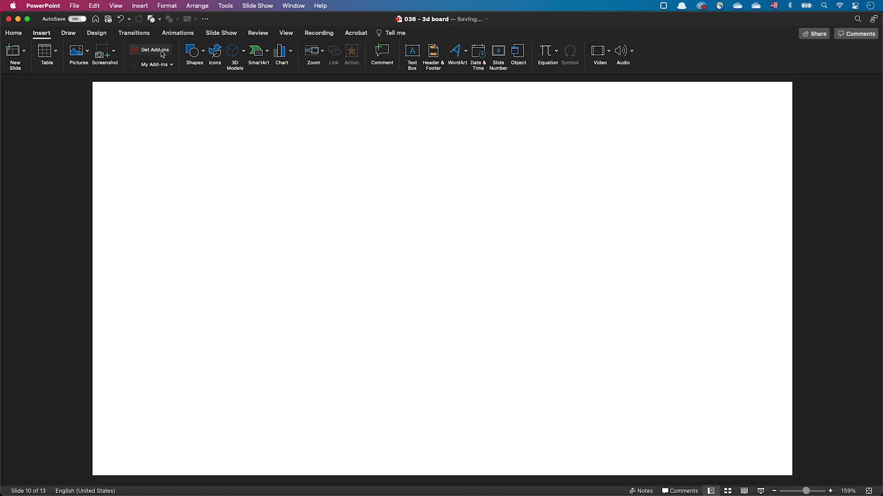
- Draw a wide rounded rectangle across the centre of slide 10
left_click(193, 51)
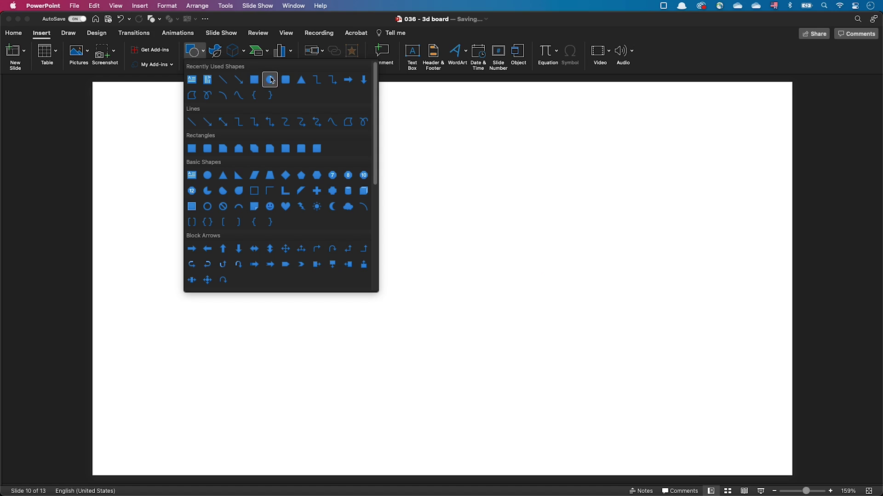
left_click(285, 82)
left_click_drag(281, 188, 572, 336)
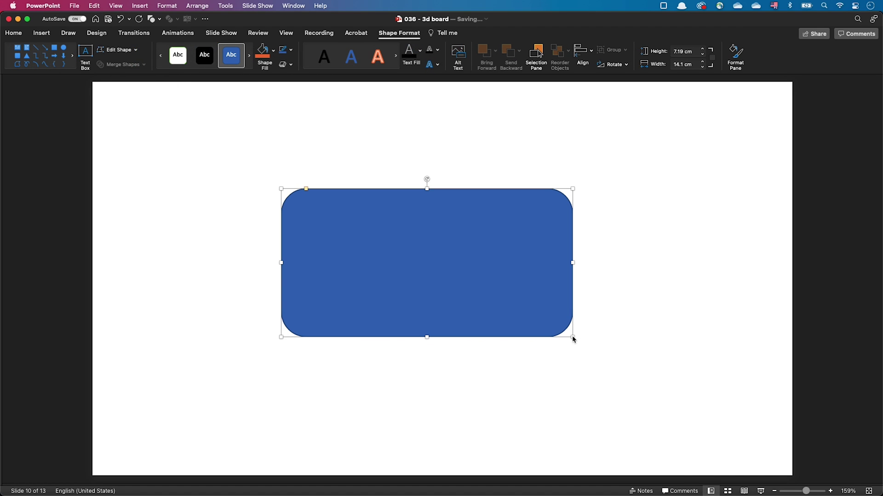
- Show the rectangle's 3-D Format and 3-D Rotation settings in Format Shape's Effects
right_click(555, 325)
left_click(606, 456)
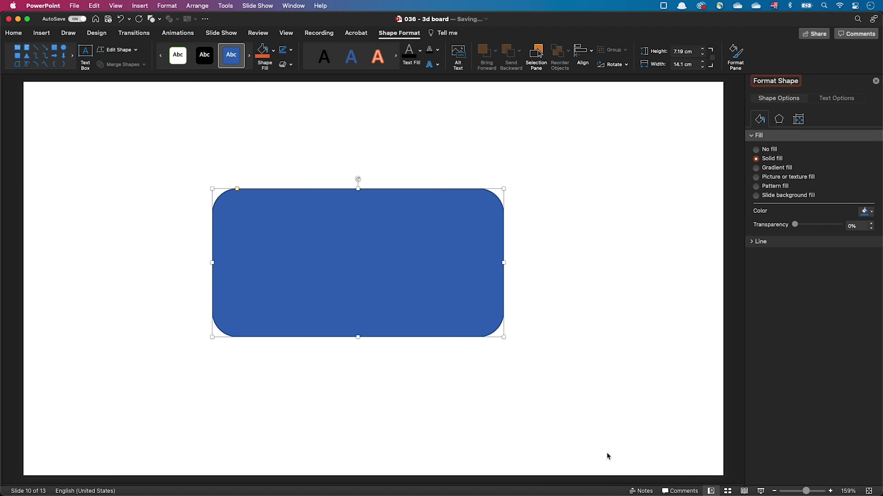
left_click(778, 119)
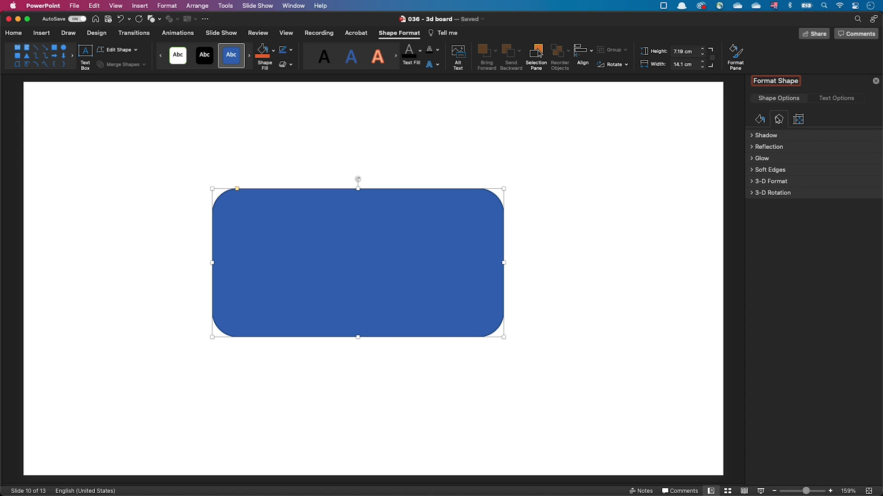
left_click(764, 183)
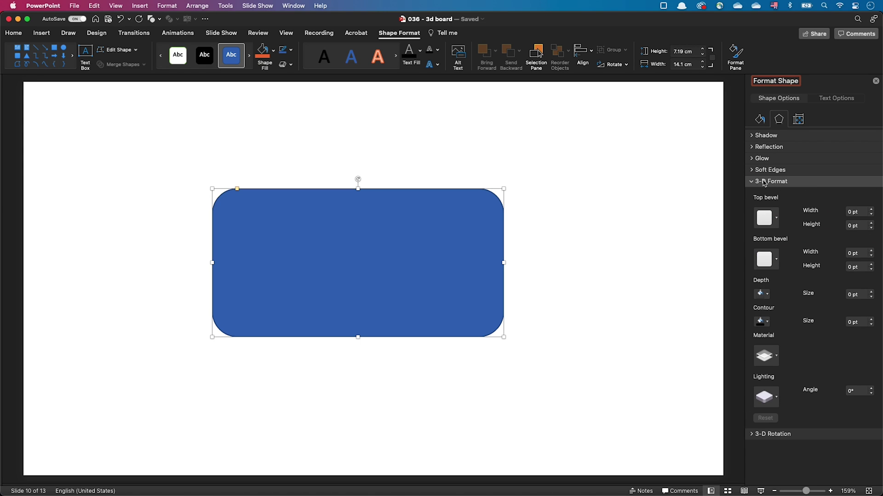
left_click(778, 434)
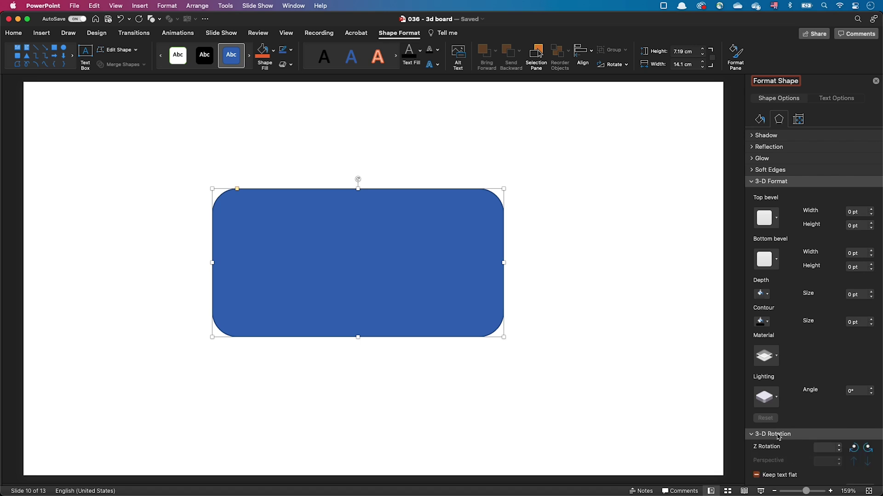
scroll(778, 437, "down", 3)
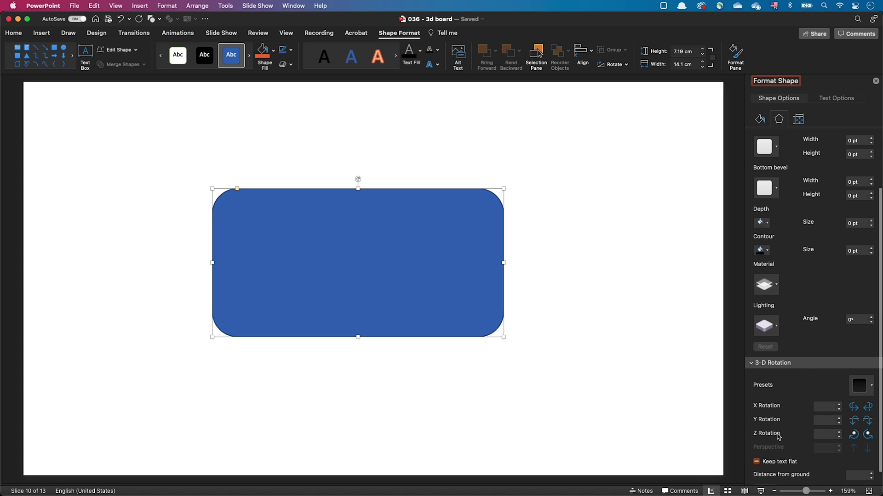
- Rotate the board two steps in X, two in Y and four in Z so it tilts diagonally
left_click(852, 407)
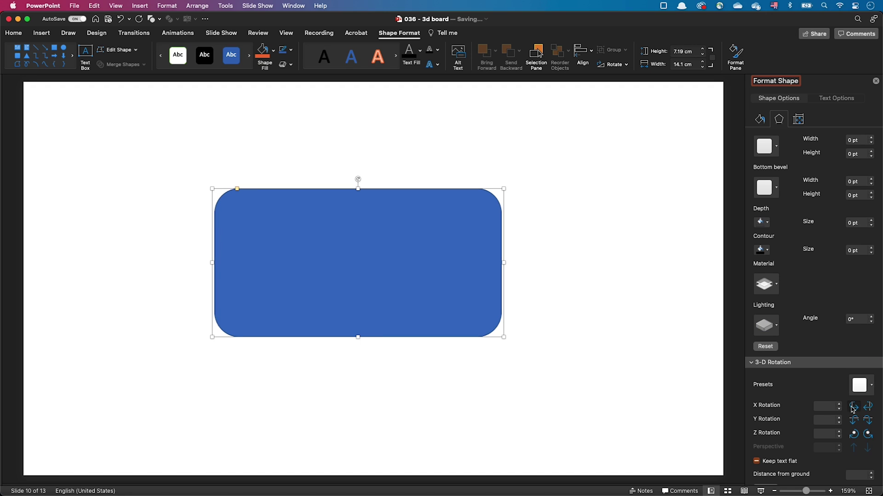
left_click(853, 407)
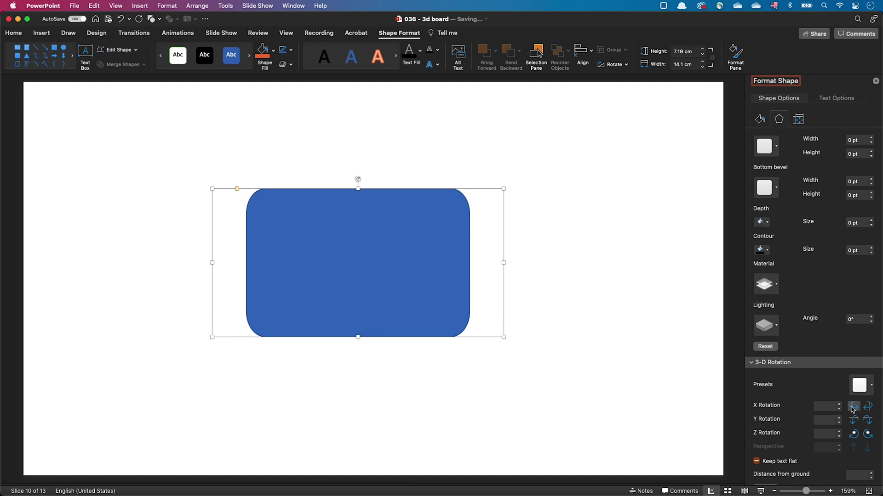
left_click(853, 420)
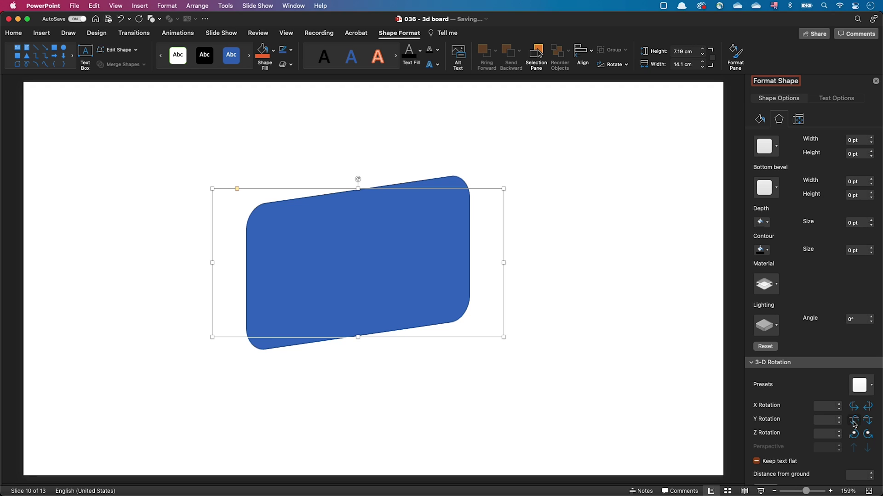
left_click(853, 421)
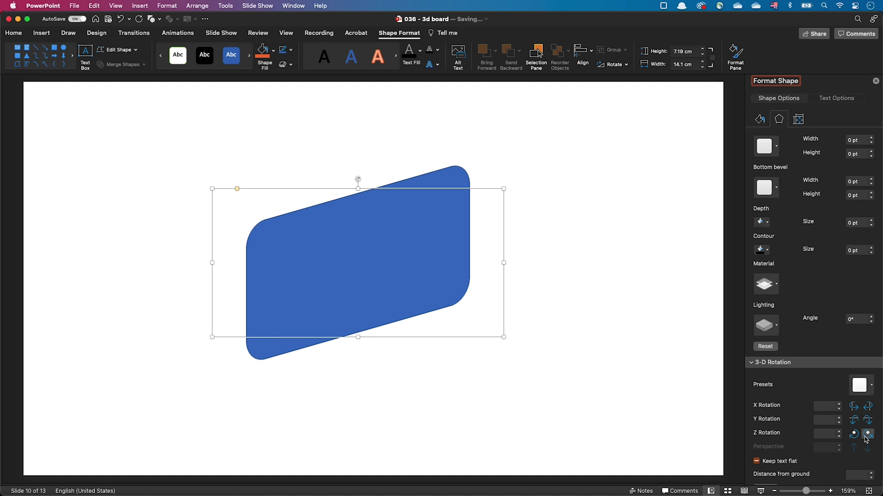
left_click(867, 434)
left_click(867, 434)
left_click(867, 434)
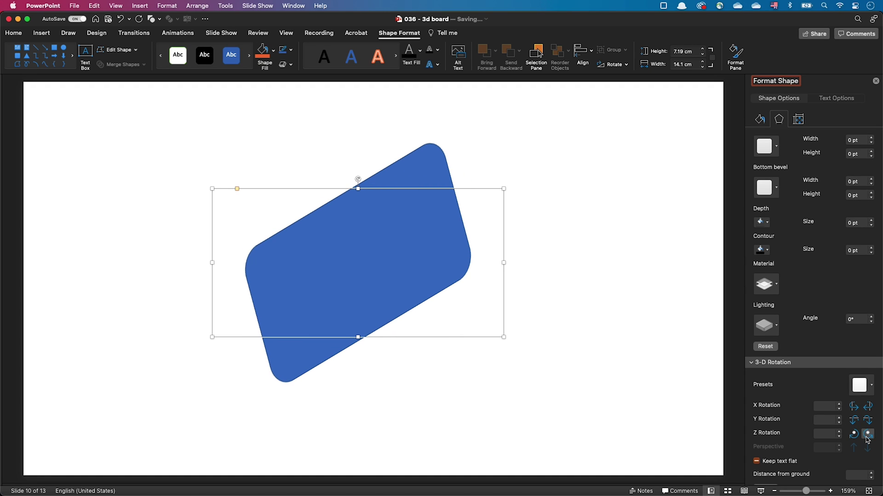
left_click(867, 434)
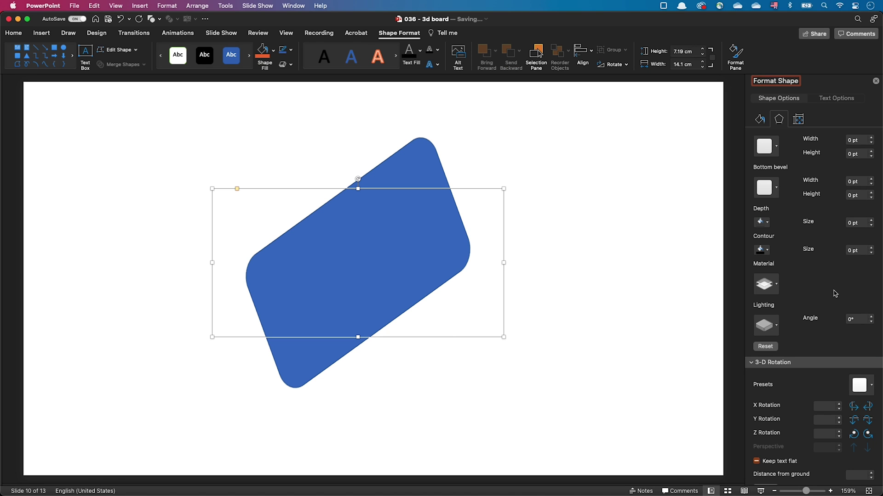
- Increase the board's depth to 34.5 pt
left_click(871, 220)
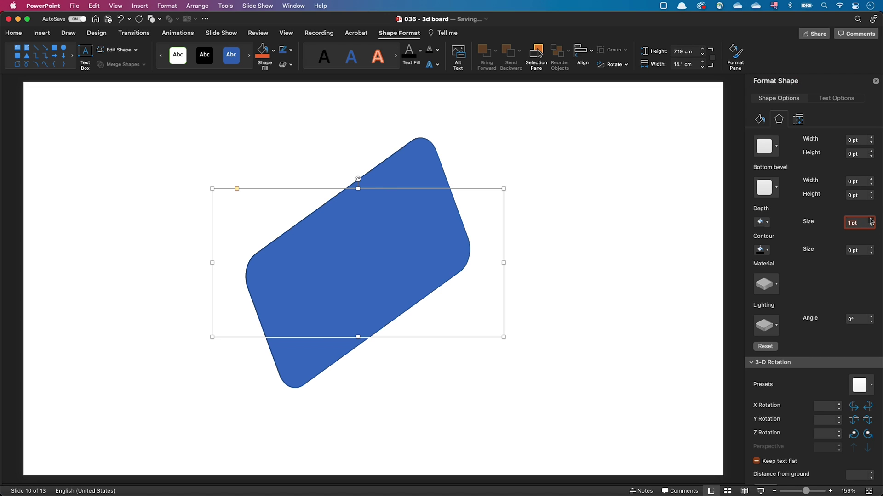
left_click_drag(870, 220, 870, 220)
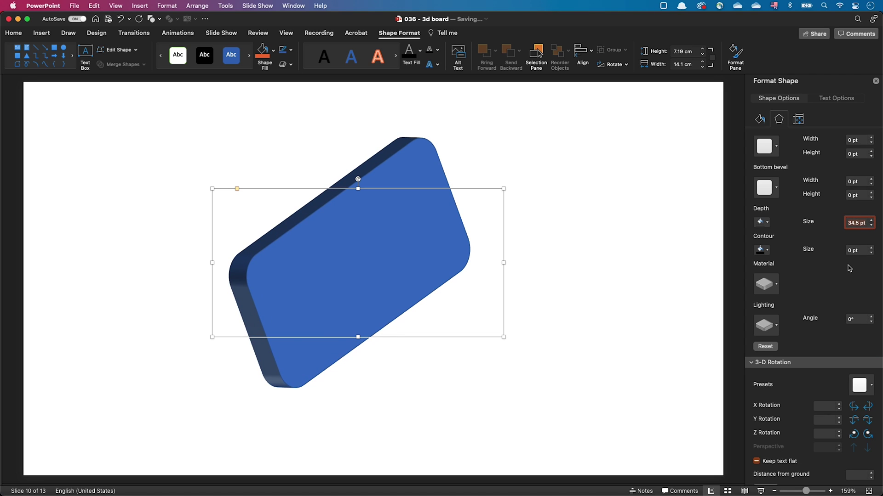
scroll(828, 232, "up", 2)
- Apply the rounded 6 pt bevel preset to both the top and bottom of the board
left_click(765, 174)
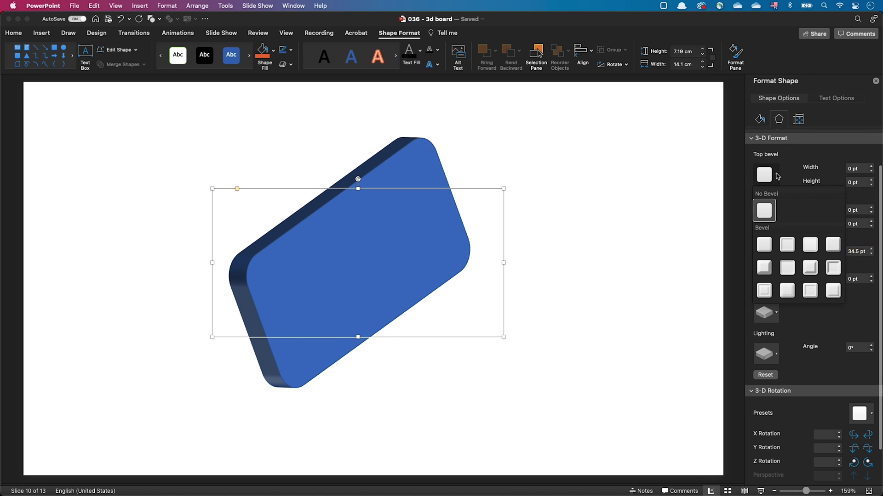
left_click(766, 243)
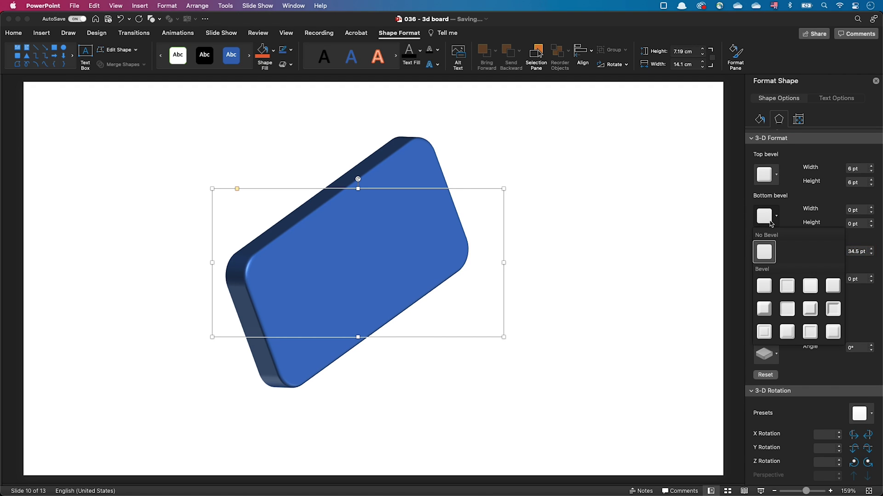
left_click(769, 219)
left_click(764, 286)
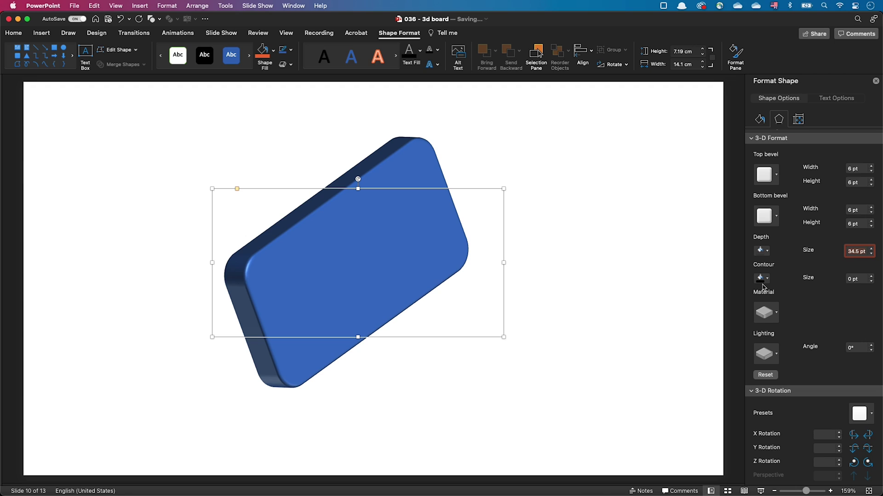
- Type HELLO on the board and deselect it so the 3-D tile renders
left_click(395, 236)
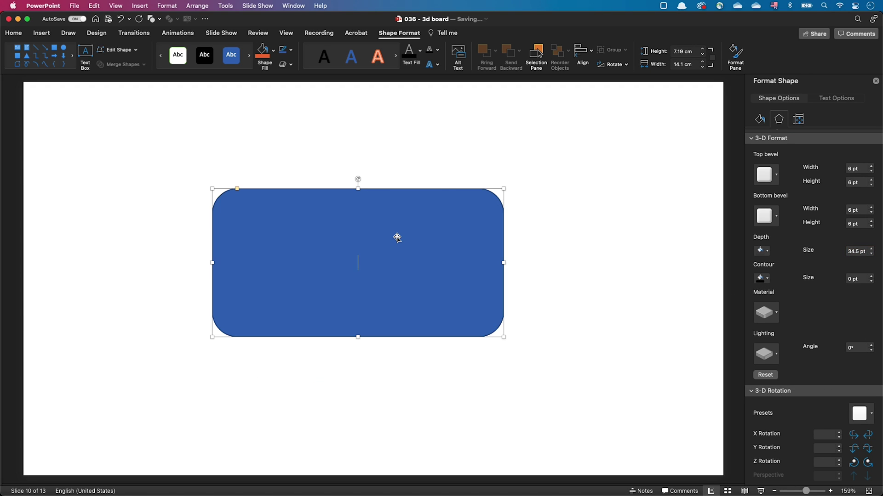
type("HELLO")
left_click(579, 256)
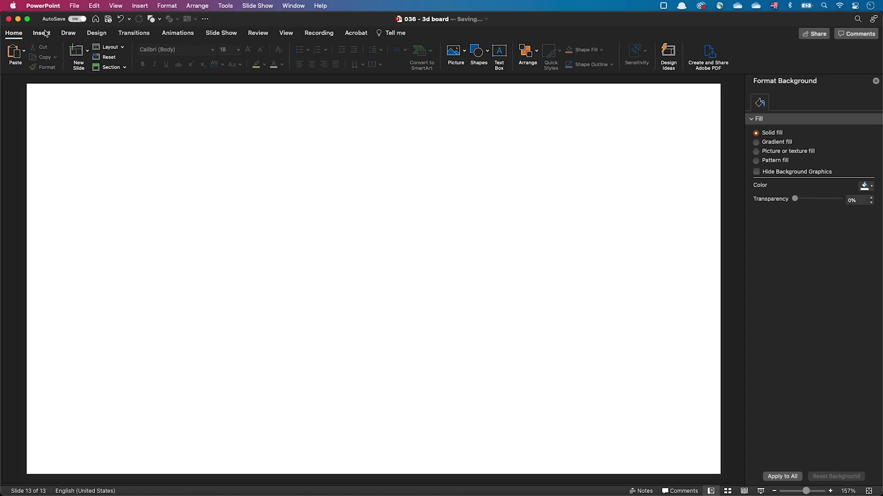
- Draw a 9.14 × 9.14 cm oval circle near the centre of slide 13
left_click(42, 33)
left_click(193, 50)
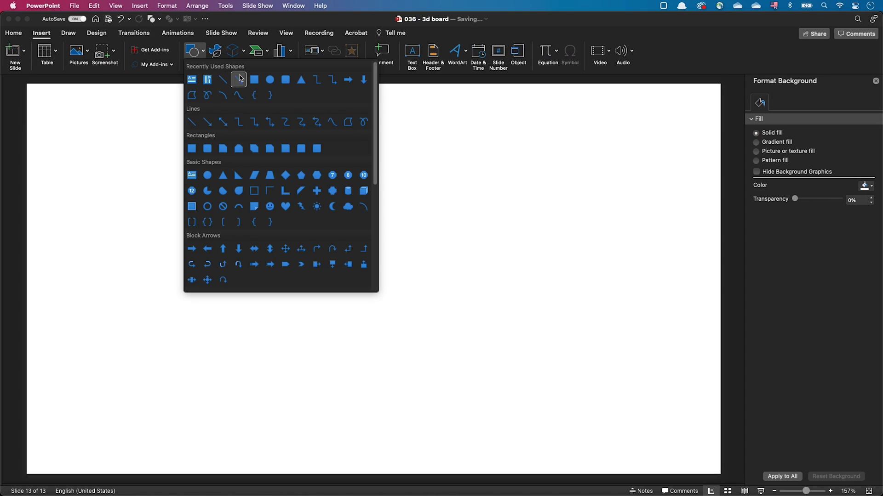
left_click(269, 80)
left_click_drag(261, 172, 448, 313)
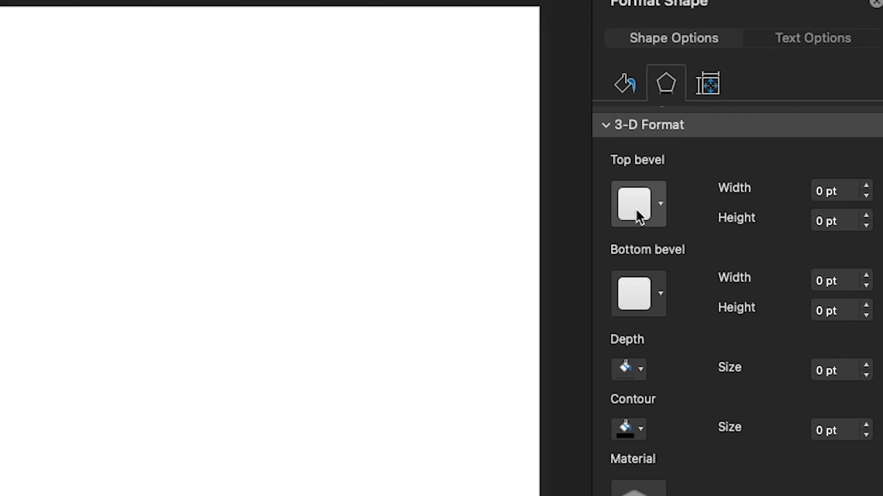
- Apply the rounded 6 × 6 pt top bevel preset to the circle
left_click(638, 214)
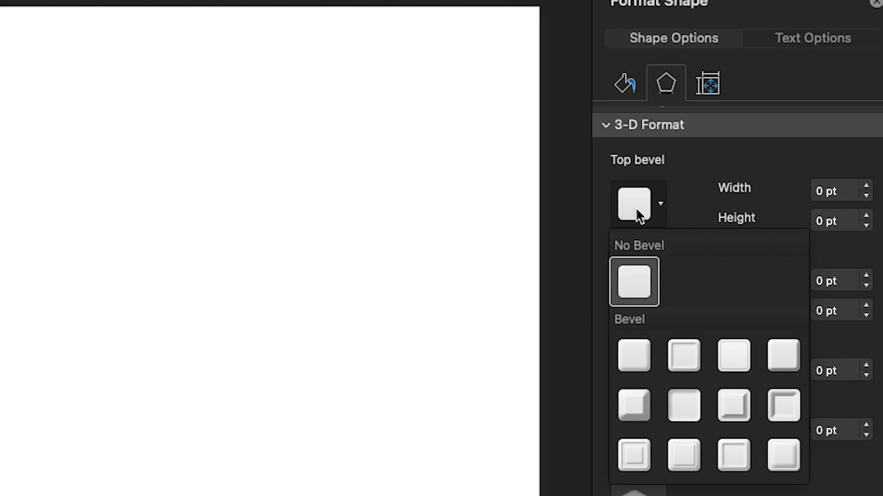
left_click(631, 363)
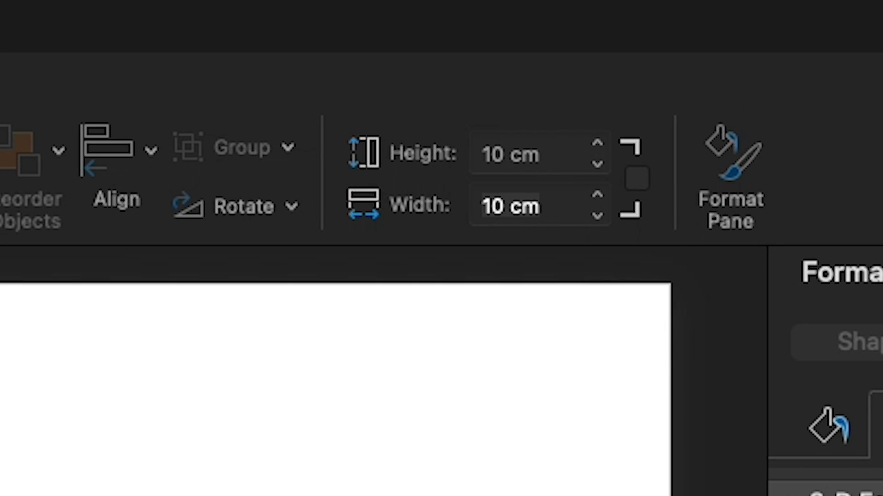
left_click(510, 206)
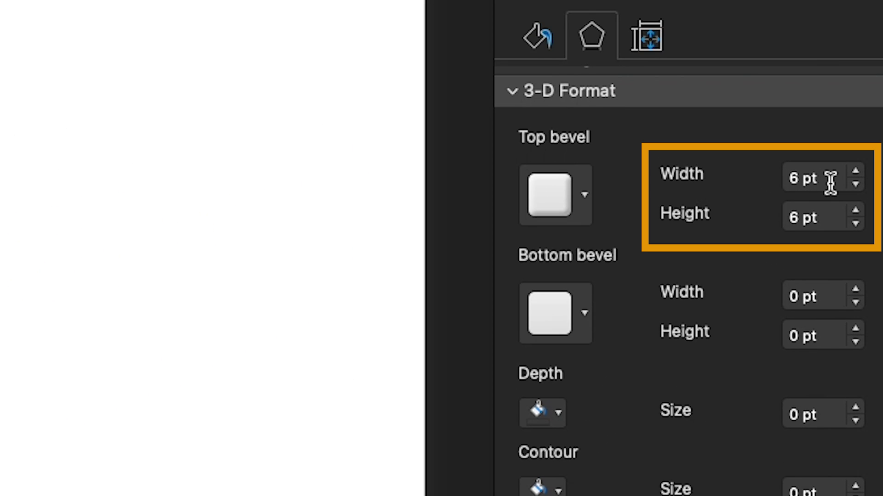
- Enter 5cm for both the top bevel width and height to make a sphere
left_click(833, 182)
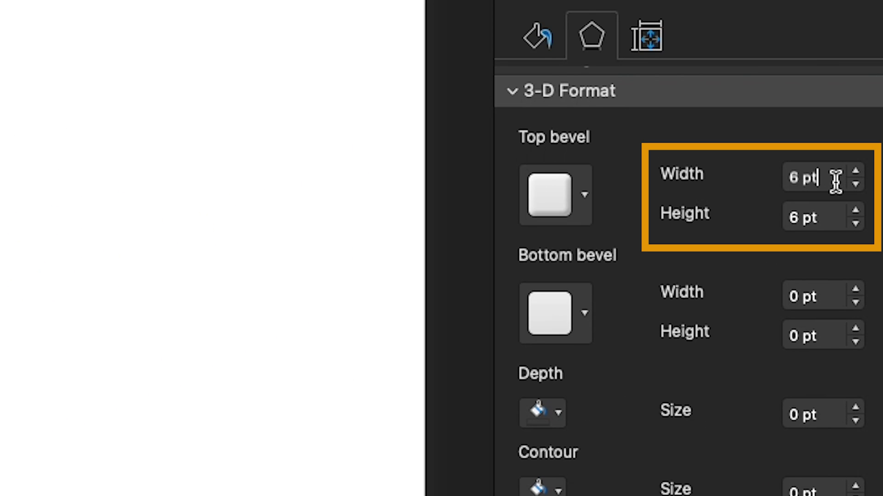
key("BackSpace")
key("BackSpace")
key("BackSpace")
key("BackSpace")
type("5cm")
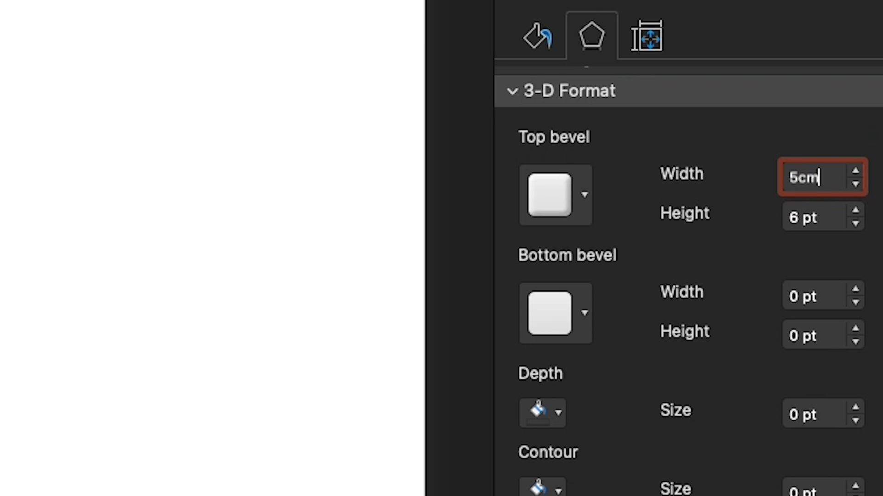
key("Return")
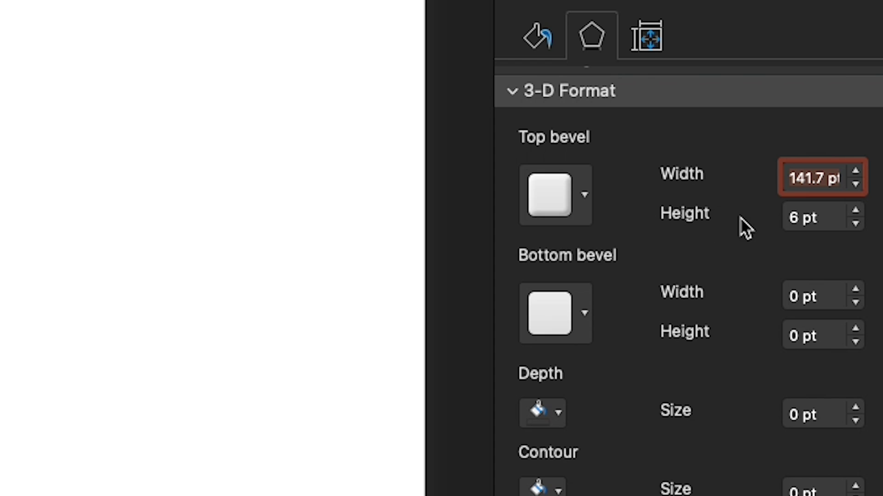
left_click(837, 214)
key("BackSpace")
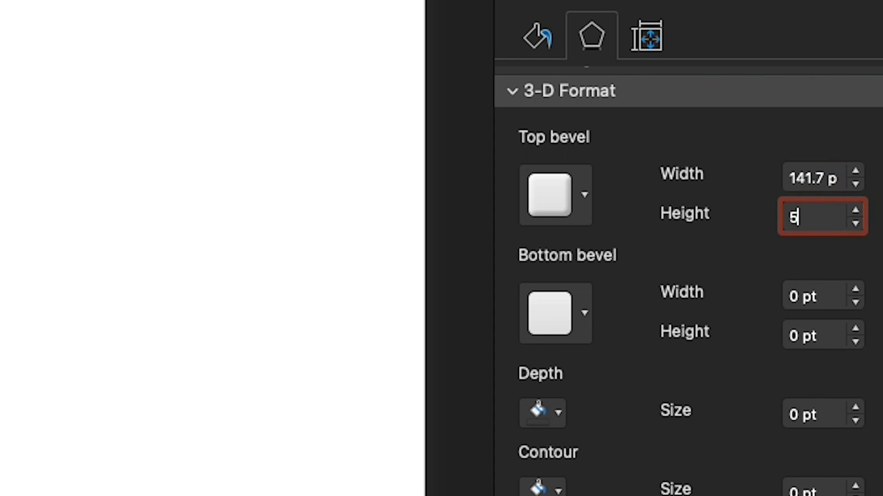
type("5cm")
key("Return")
key("super+c")
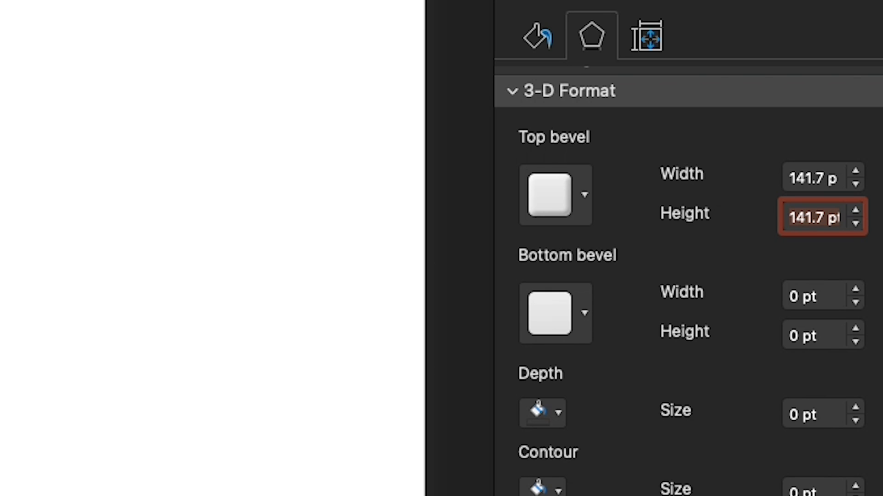
scroll(688, 280, "down", 1)
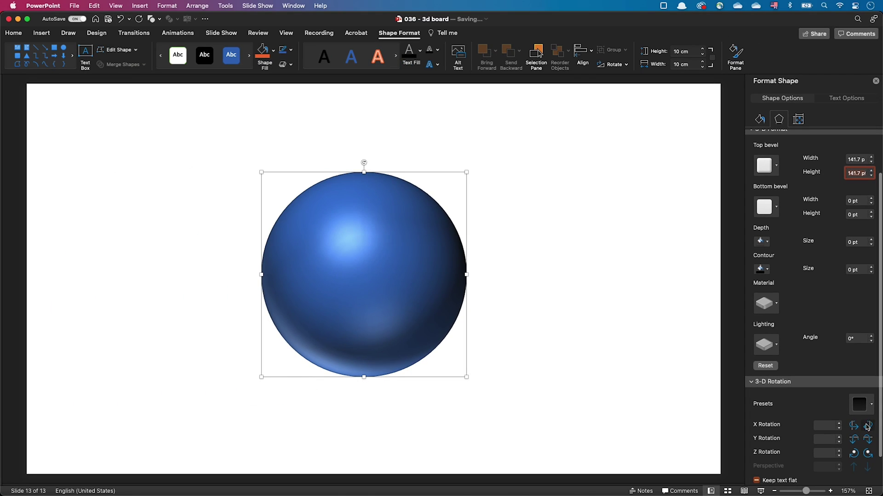
- Rotate the sphere eight X-rotation steps until only a half-dome profile shows
left_click(867, 426)
left_click(867, 426)
left_click(867, 426)
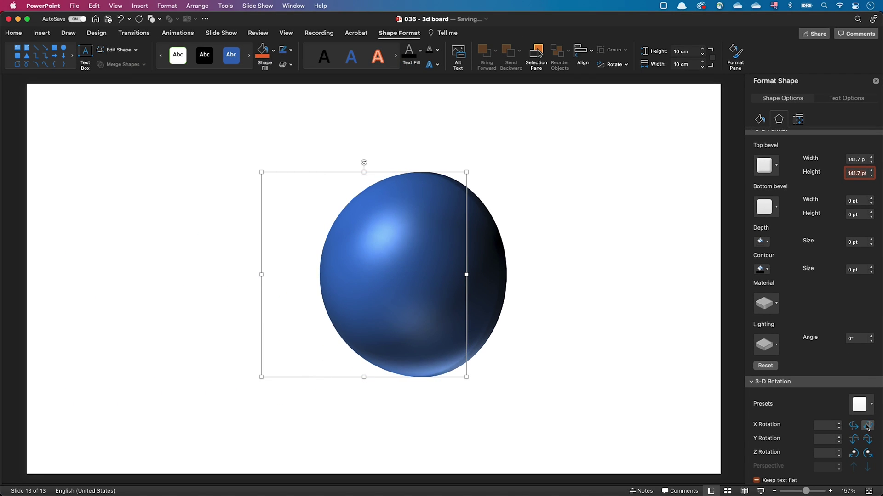
left_click(867, 426)
left_click(867, 426)
left_click(867, 426)
left_click(867, 426)
left_click(867, 426)
left_click(867, 426)
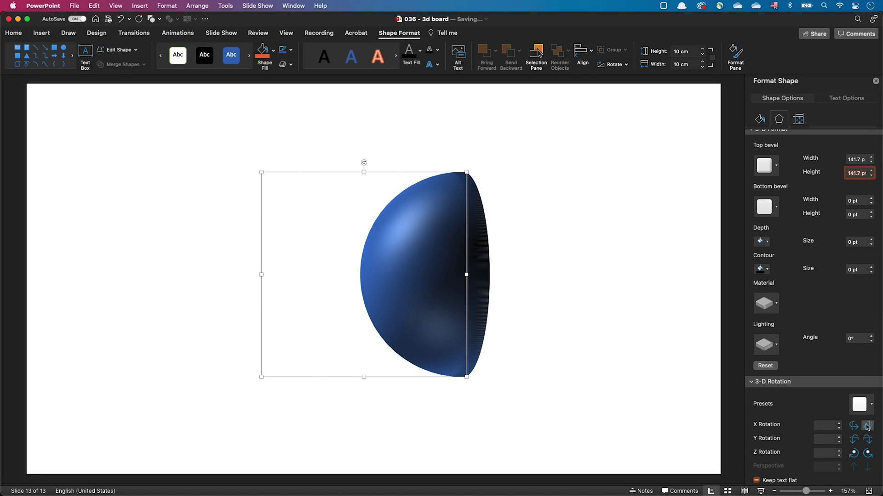
left_click(867, 426)
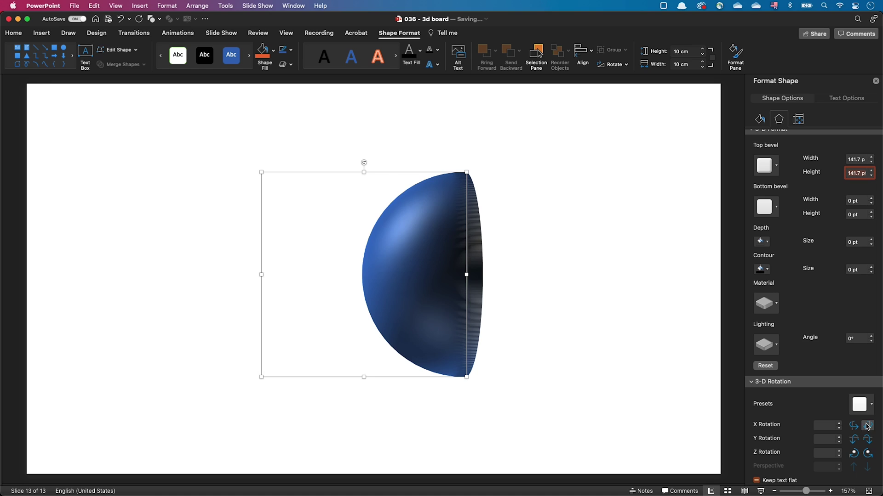
- Add a bottom bevel preset and paste 141.7 pt into its width and height
left_click(765, 207)
left_click(764, 276)
key("super+v")
key("Return")
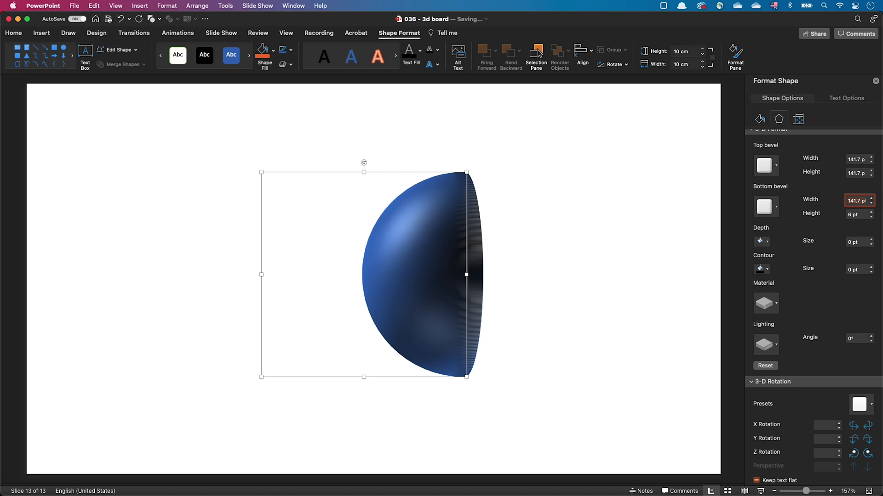
key("Tab")
key("super+v")
key("Return")
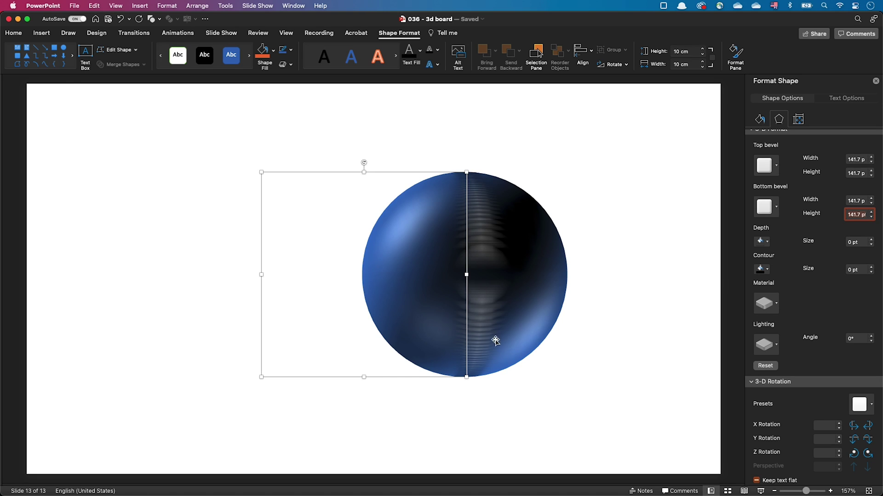
scroll(854, 317, "up", 3)
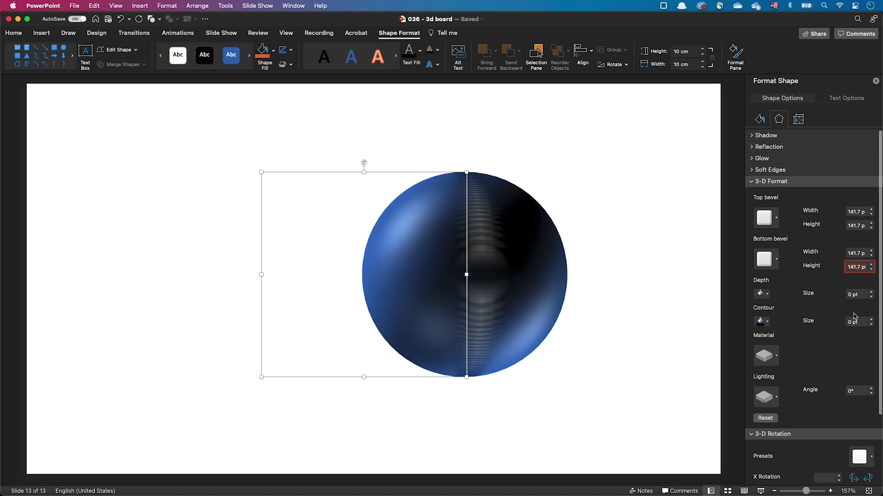
- Remove the sphere's outline by setting Line to No line
left_click(760, 120)
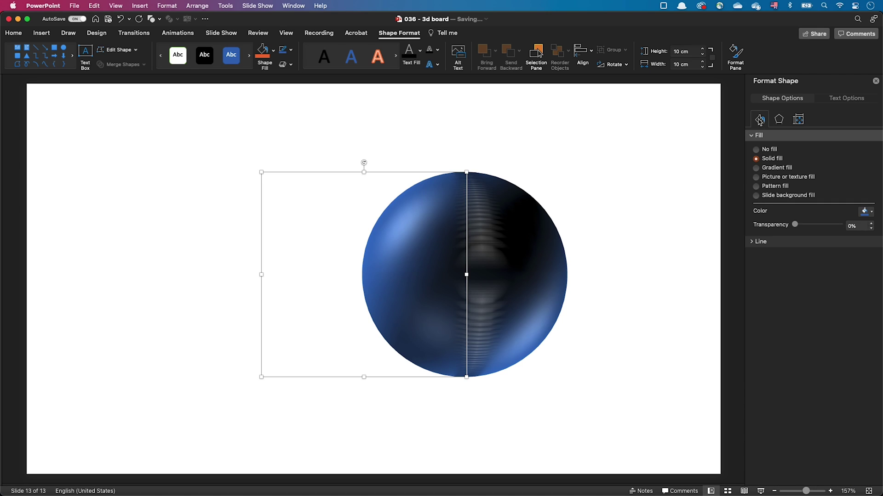
left_click(760, 241)
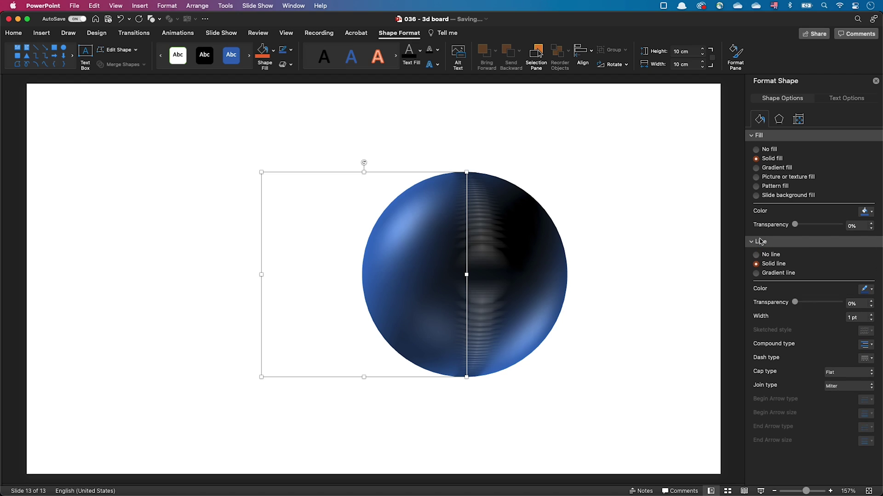
left_click(757, 256)
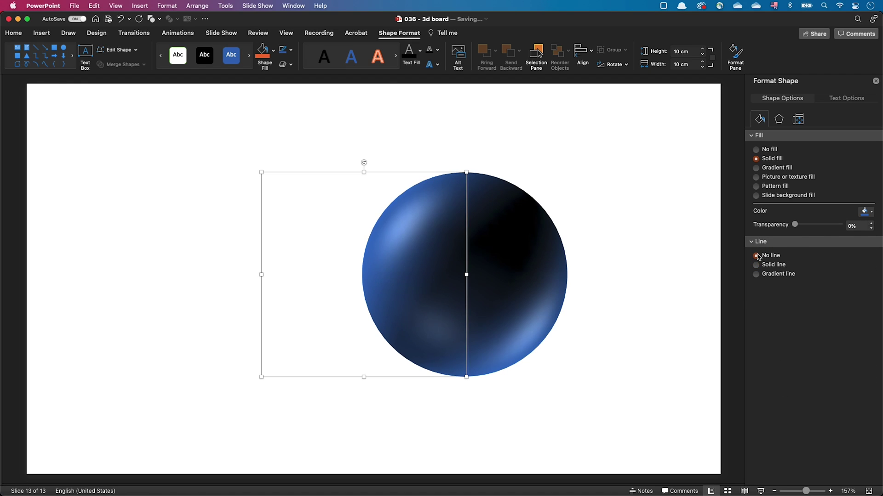
- Step the sphere's X rotation repeatedly until its darker side turns toward the viewer
left_click(779, 119)
left_click(867, 392)
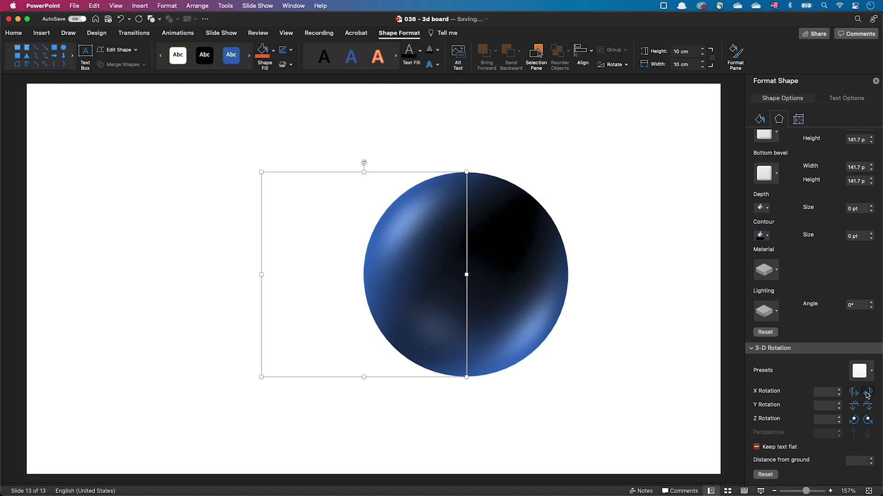
left_click(867, 392)
left_click(853, 392)
left_click(853, 392)
left_click(853, 392)
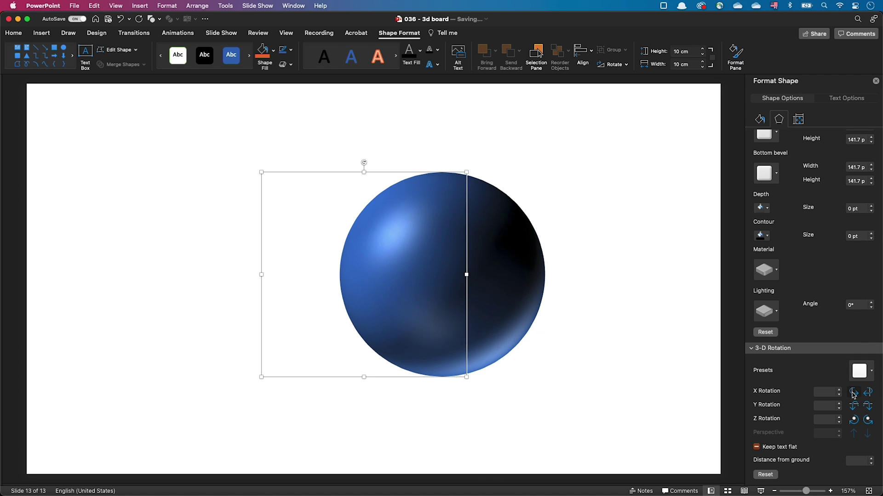
left_click(853, 392)
left_click(854, 392)
left_click(853, 392)
left_click(853, 392)
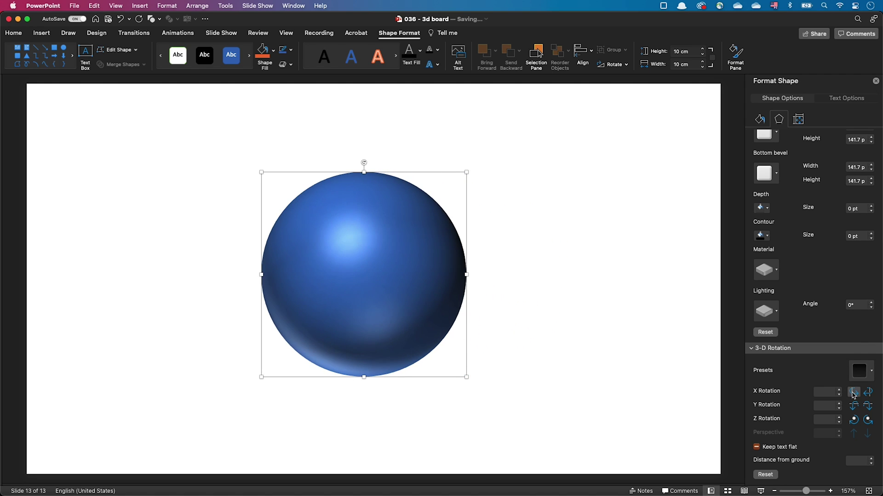
left_click(853, 392)
left_click(853, 392)
left_click(853, 392)
left_click(853, 392)
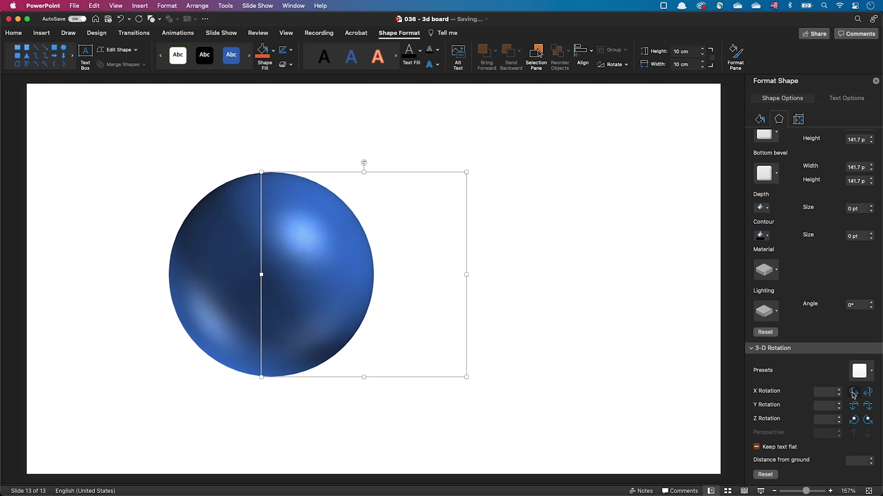
left_click(853, 392)
left_click(854, 392)
left_click(854, 392)
left_click(854, 392)
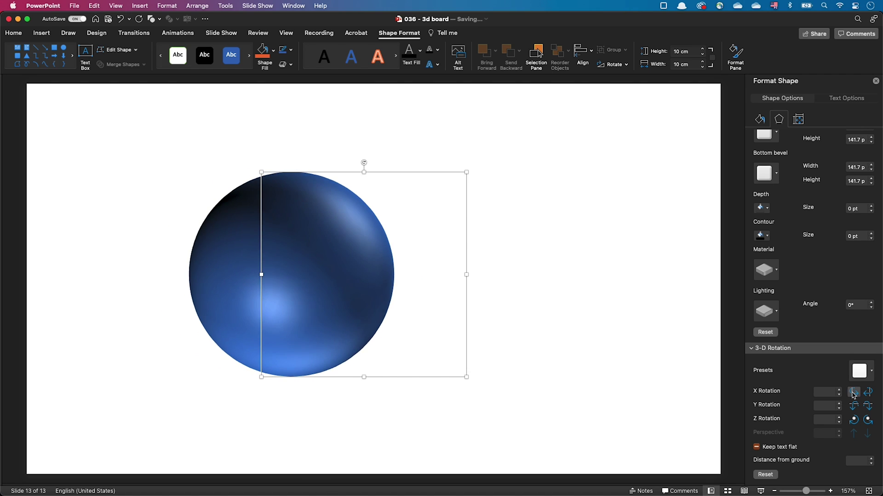
left_click(853, 392)
left_click(853, 392)
left_click(853, 392)
left_click(853, 392)
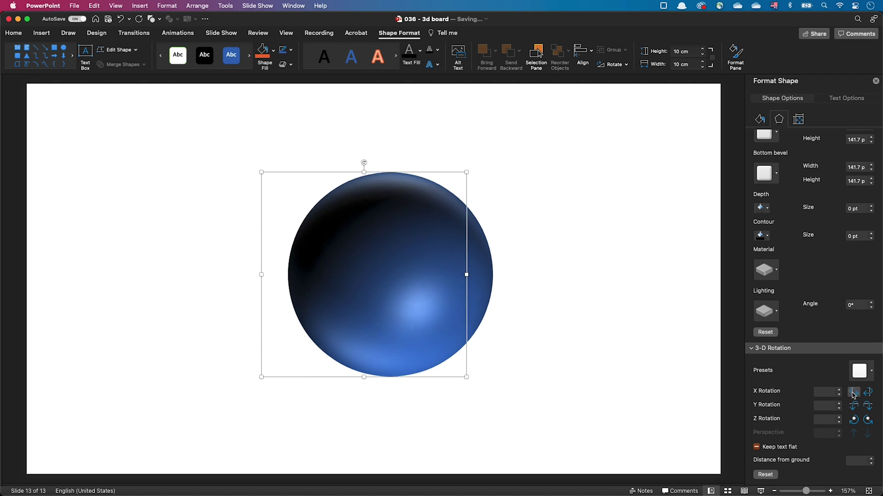
left_click(853, 392)
left_click(853, 392)
left_click(853, 392)
left_click(853, 392)
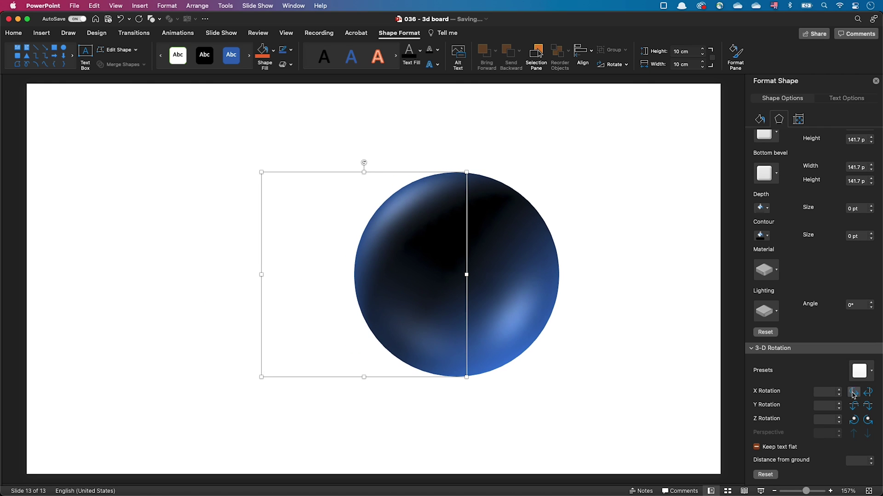
left_click(853, 392)
left_click(853, 392)
left_click(853, 392)
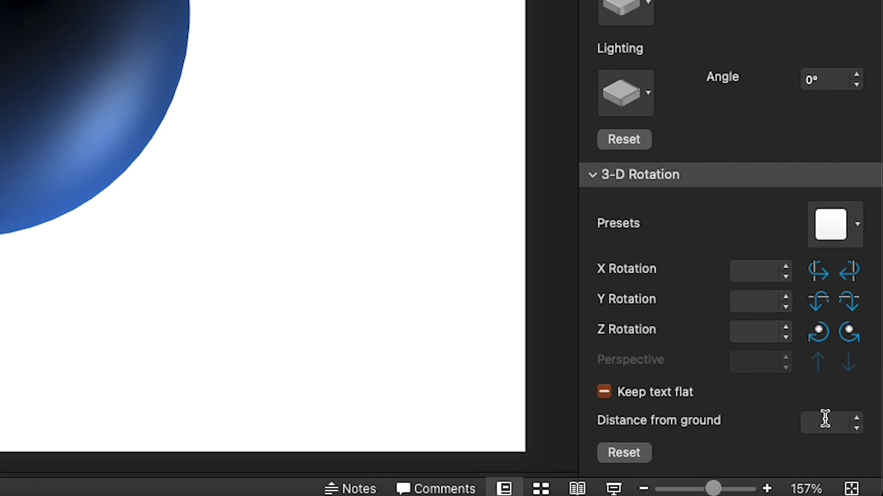
- Set the sphere's distance from ground to 5cm
left_click(857, 459)
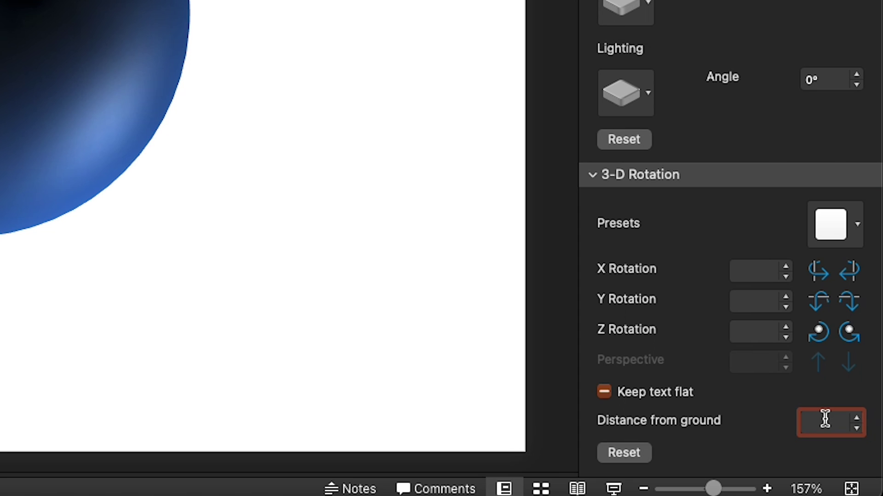
type("5cm")
key("Return")
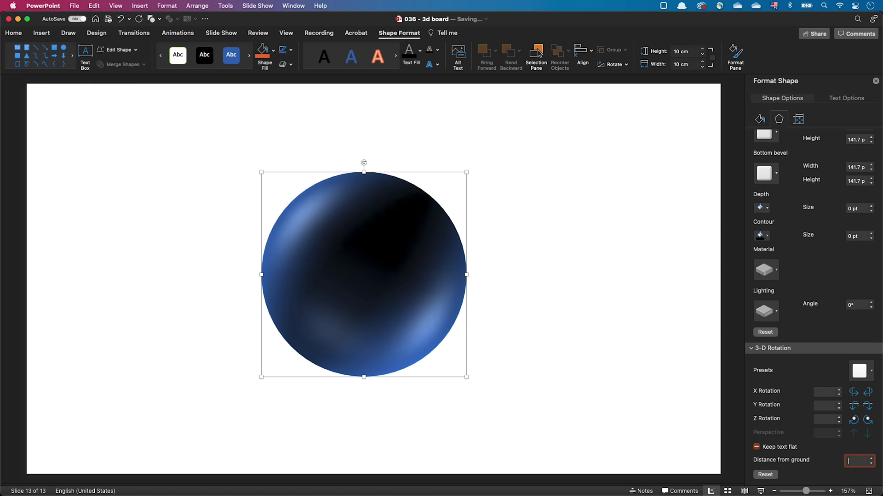
- Keep stepping the X rotation until the sphere sits centred in its 10 cm frame
left_click(818, 270)
left_click(817, 270)
left_click(853, 392)
left_click(854, 392)
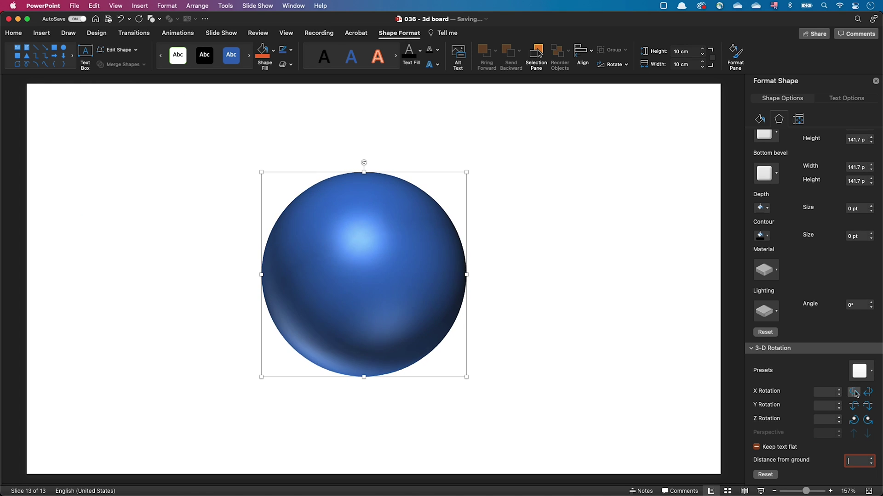
left_click(853, 392)
left_click(854, 392)
left_click(854, 392)
left_click(854, 392)
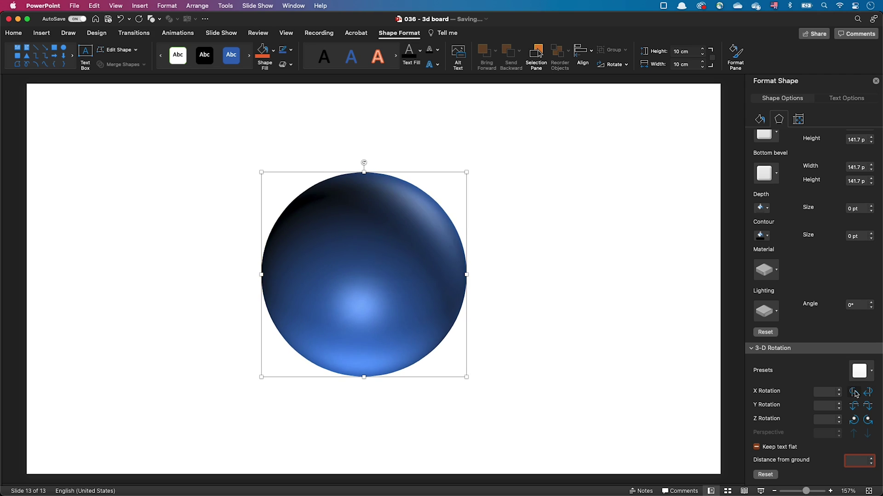
left_click(854, 392)
left_click(853, 392)
left_click(854, 392)
left_click(429, 337)
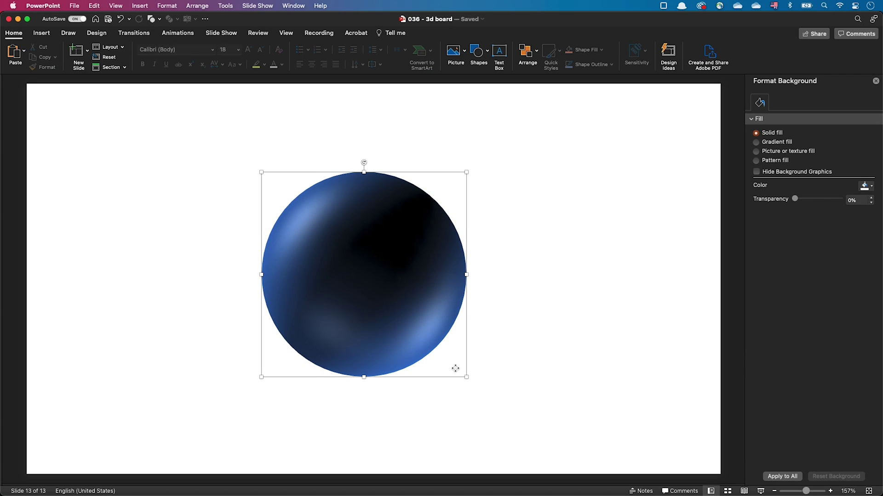
- Set Top and Bottom bevel Width and Height all to 2.5cm (70.9 pt)
left_click_drag(465, 377, 366, 277)
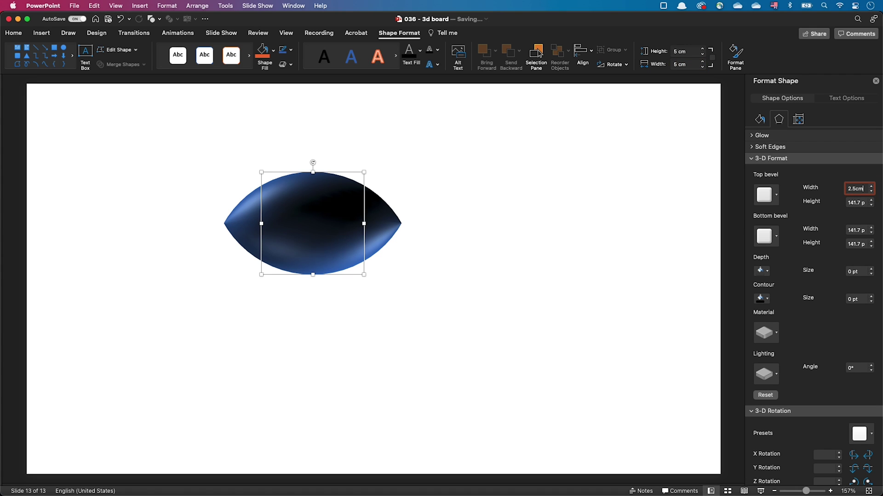
key("Return")
key("Tab")
type("2.5cm")
key("Tab")
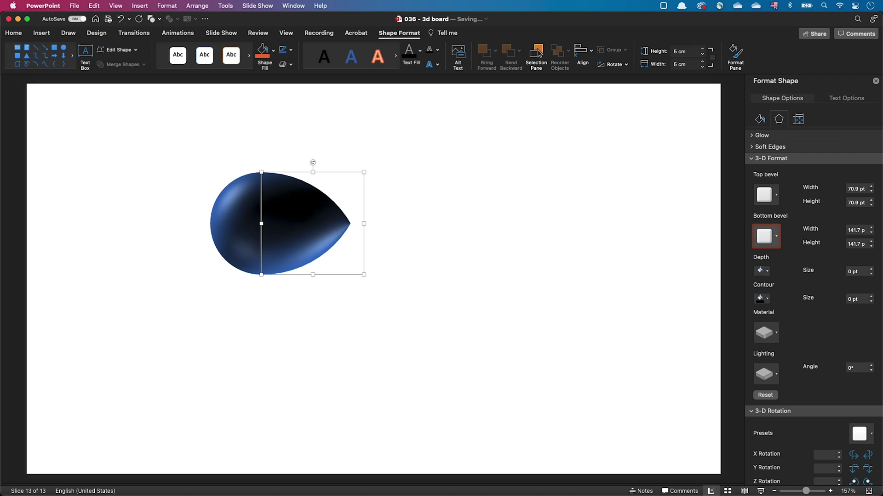
key("Tab")
type("2.5cm")
key("Return")
key("Tab")
type("2.5c")
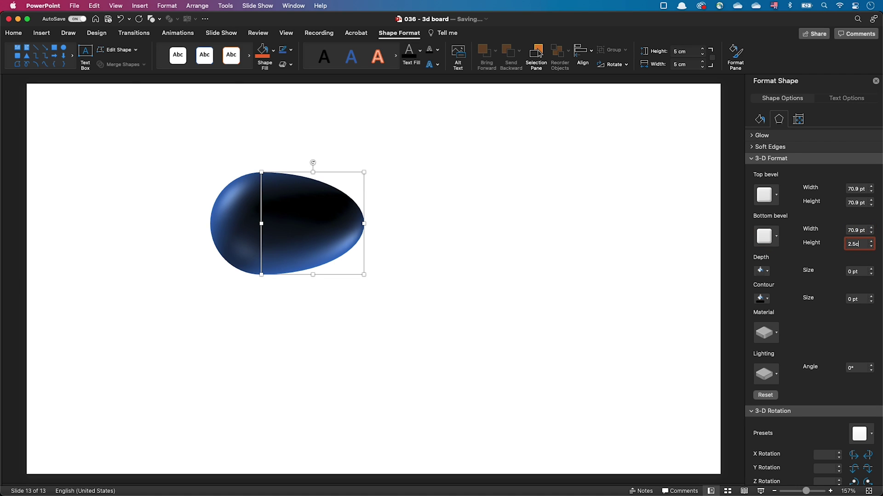
type("m")
key("Return")
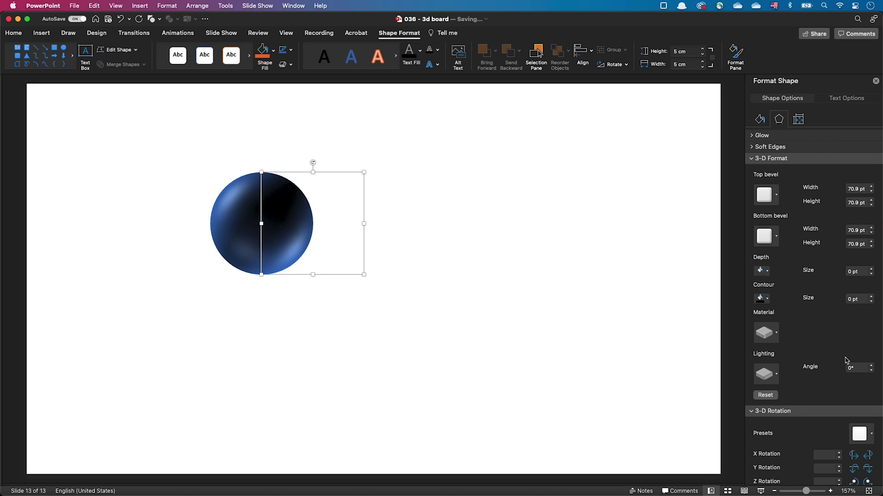
- Copy the blue sphere, paste it as a picture, and drag the copy down-right
scroll(846, 360, "down", 3)
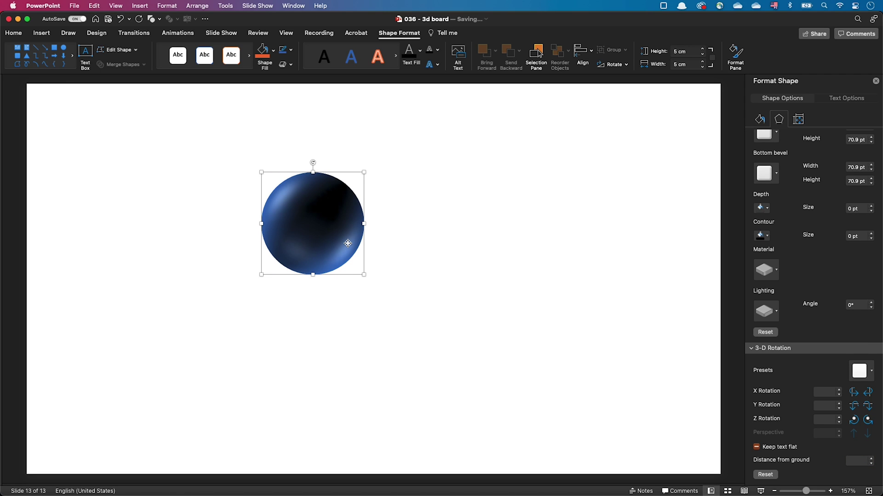
right_click(348, 245)
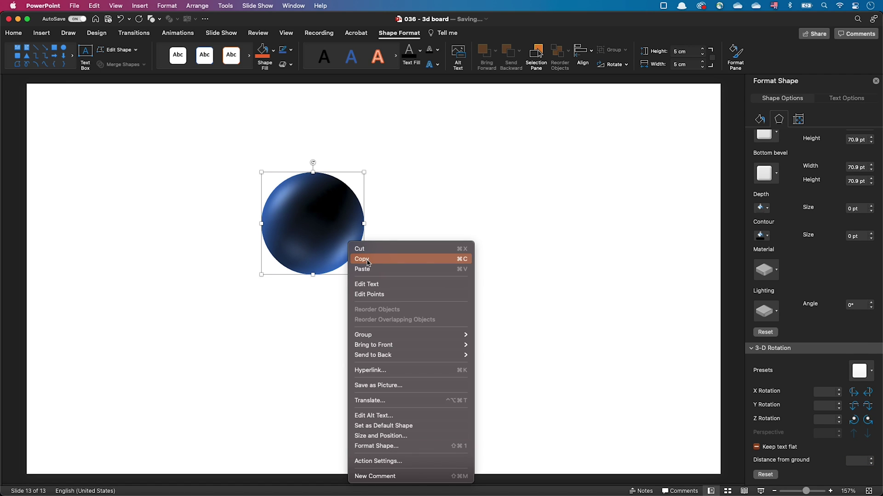
left_click(340, 252)
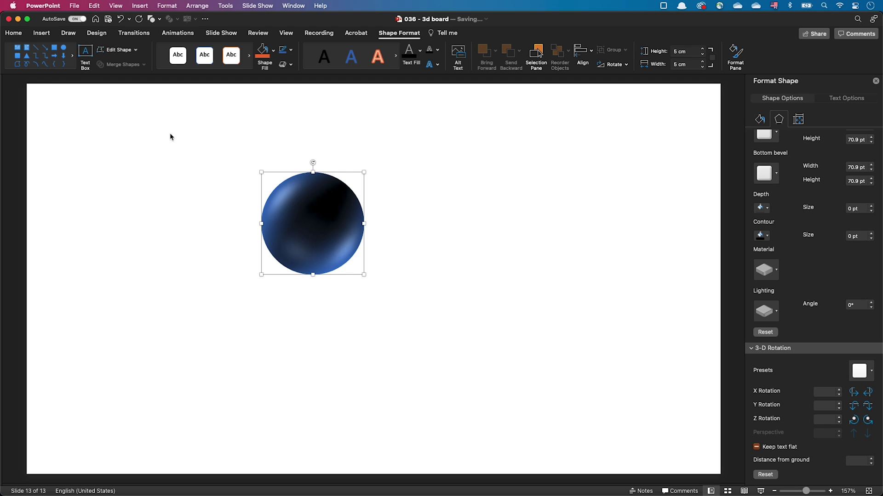
left_click(14, 33)
left_click(24, 52)
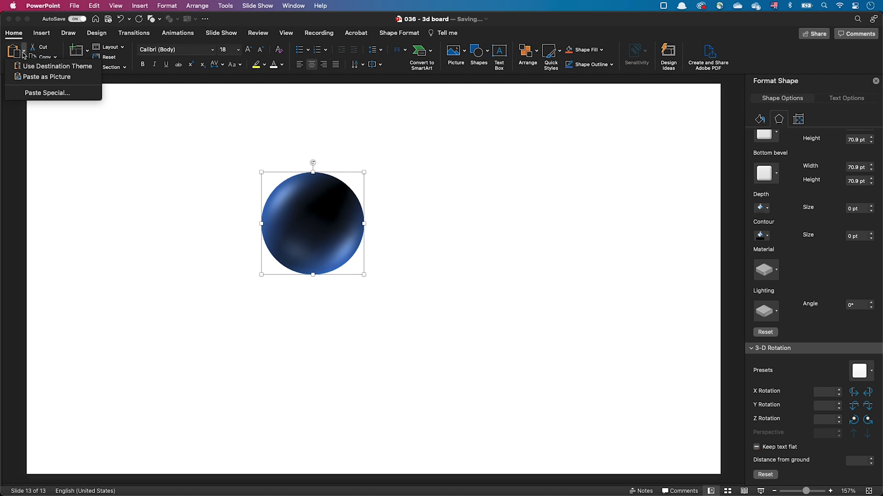
left_click(30, 77)
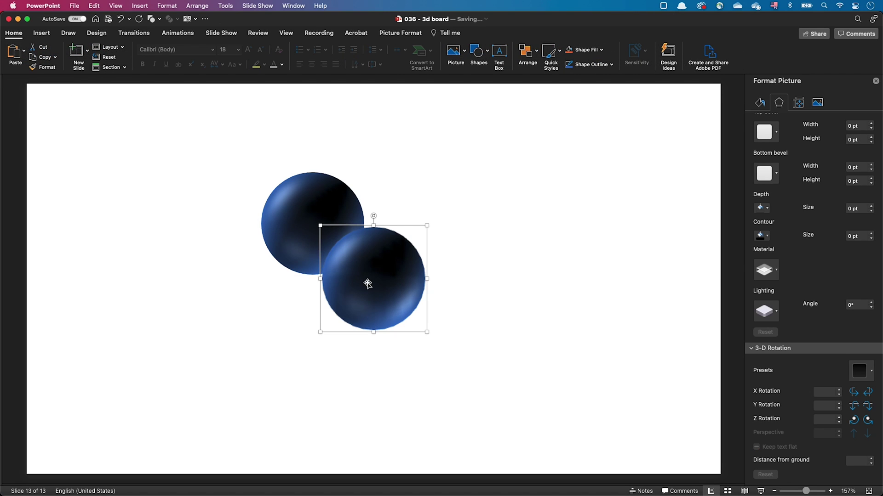
left_click_drag(364, 282, 481, 304)
left_click(570, 316)
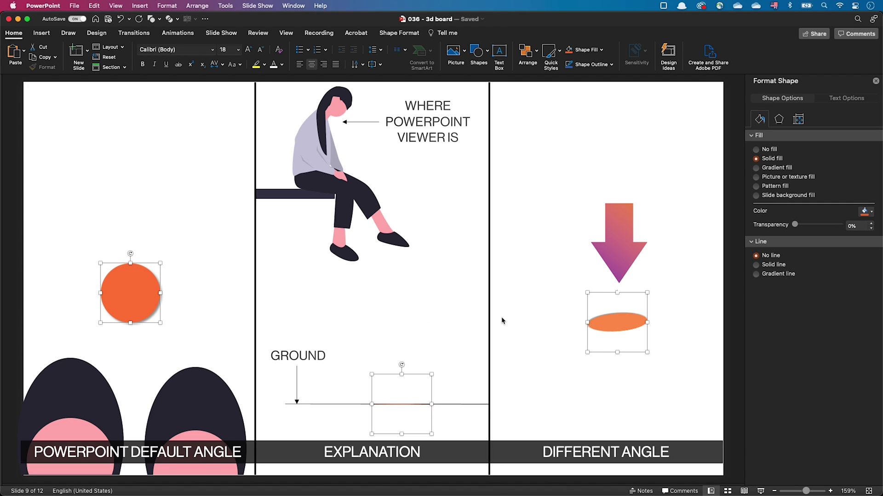
- Set the 3-D Format depth size of the selected orange shapes to 50 pt
left_click(778, 119)
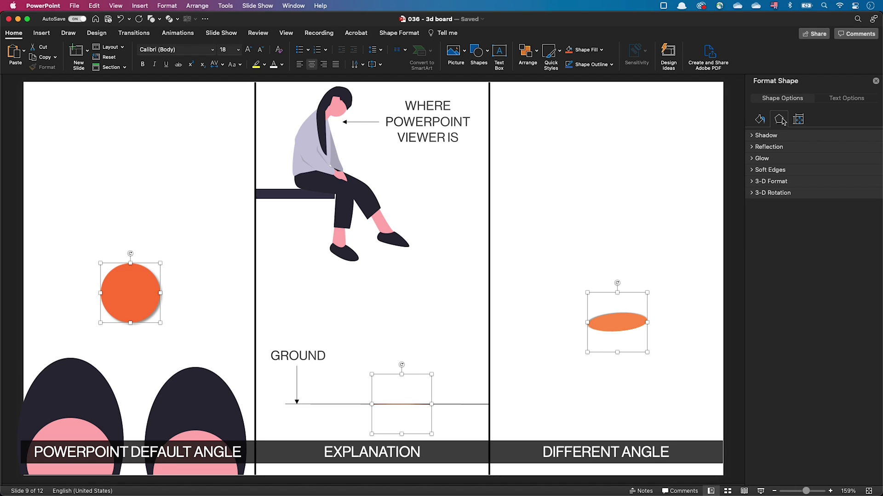
left_click(771, 181)
left_click(856, 294)
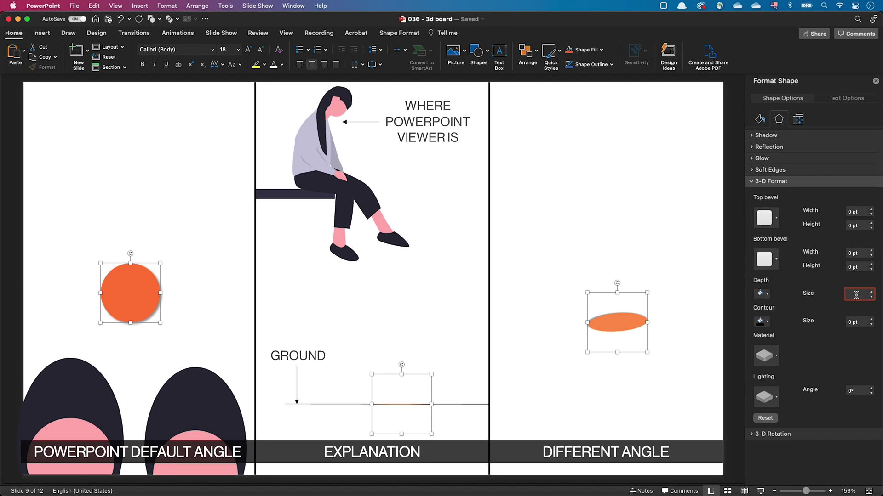
type("50")
key("Return")
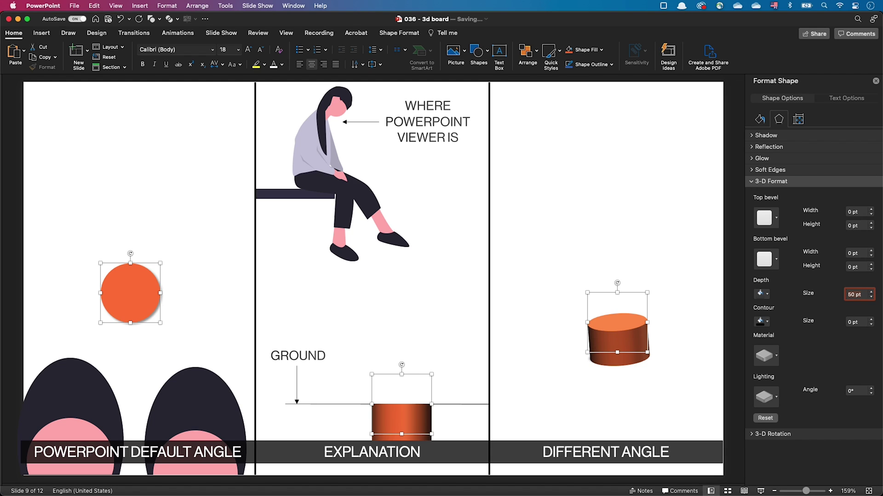
- Set the orange shapes' 3-D Rotation distance from ground to 50 pt
left_click(774, 435)
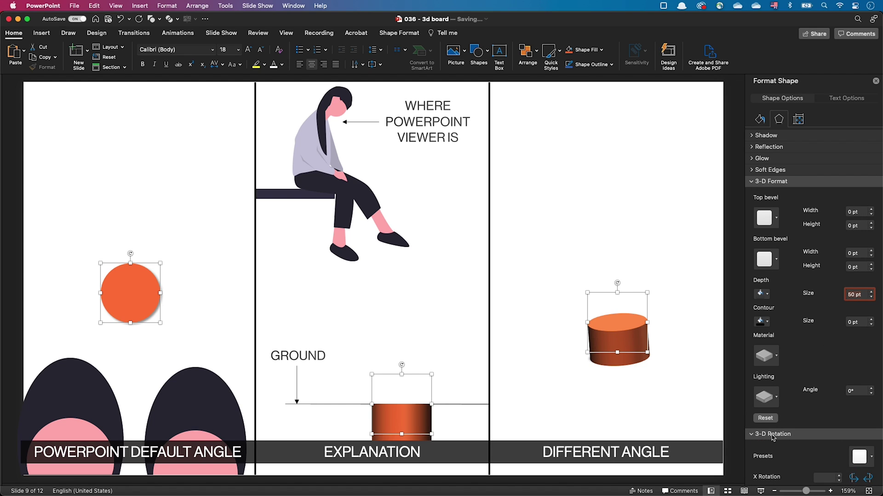
scroll(818, 433, "down", 5)
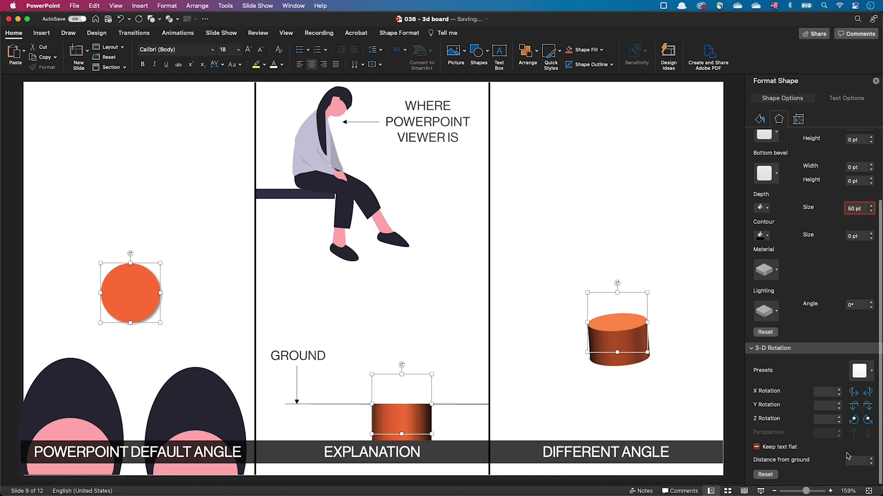
left_click(853, 460)
type("50")
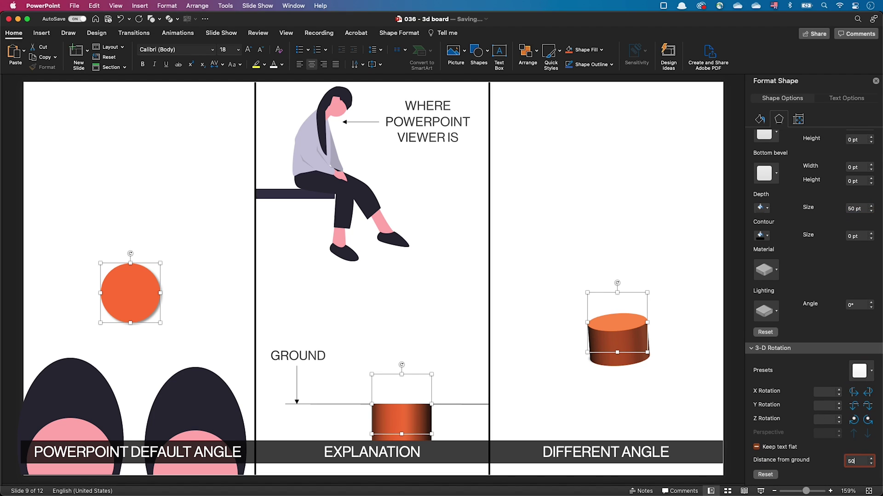
key("Return")
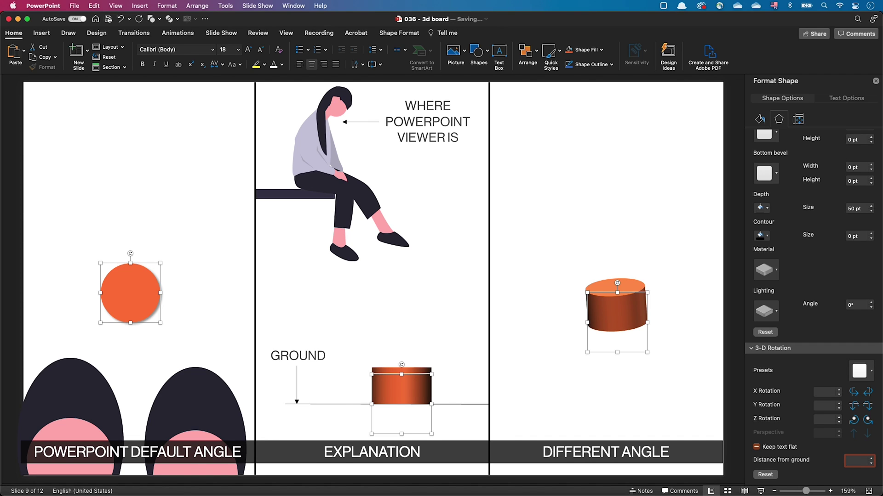
- Apply a rounded top bevel with height 30 pt and width 29 pt
scroll(814, 276, "up", 3)
left_click(776, 172)
left_click(772, 237)
left_click(857, 181)
type("30")
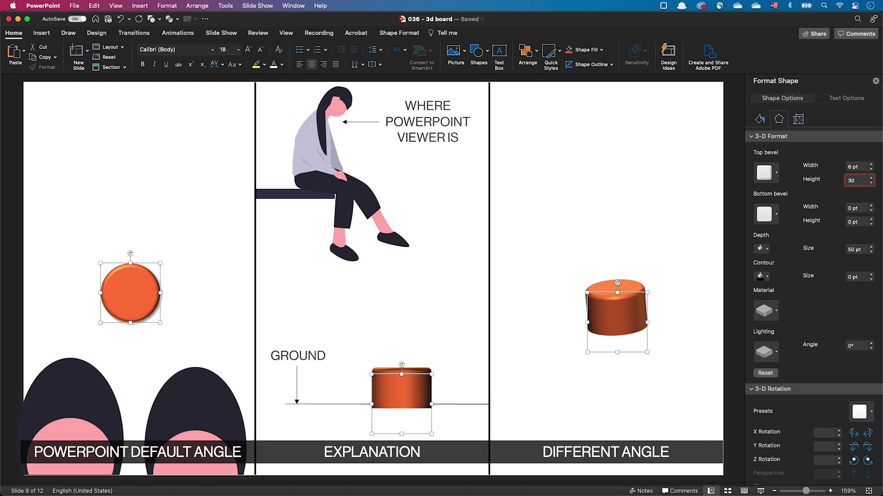
key("Return")
left_click(854, 167)
type("29")
key("Return")
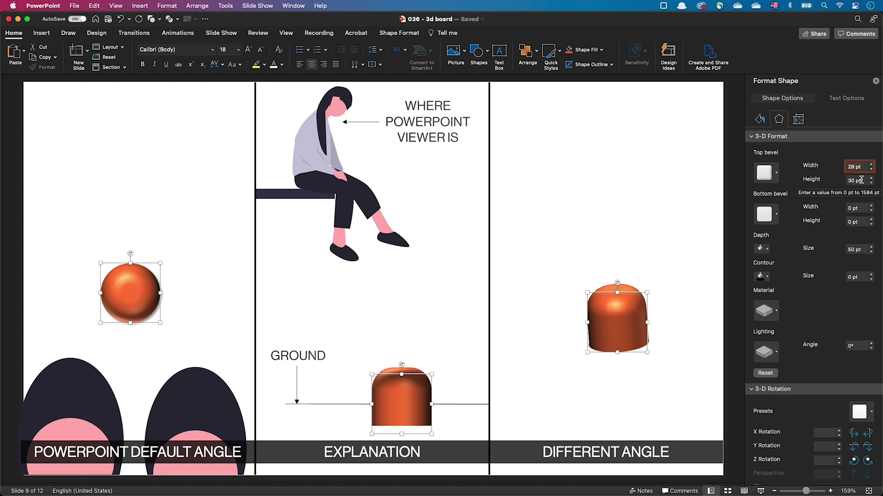
- Set the shapes' distance from ground to 80 pt
scroll(856, 442, "down", 3)
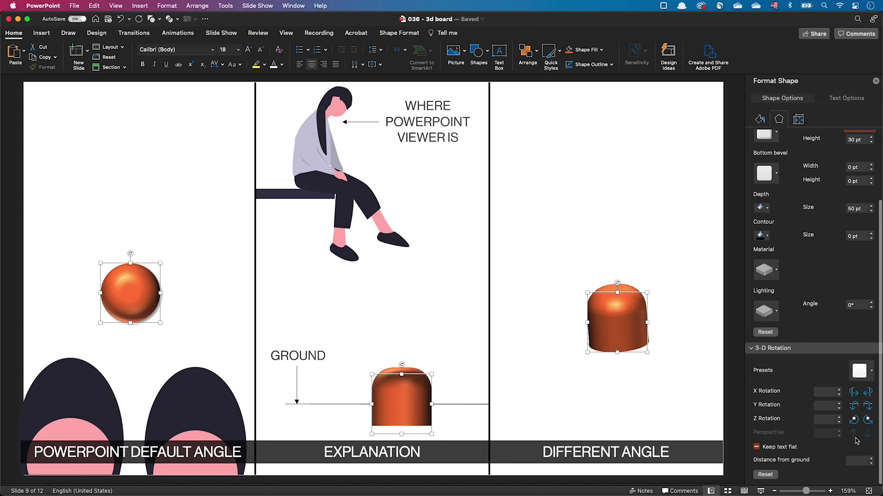
left_click(870, 462)
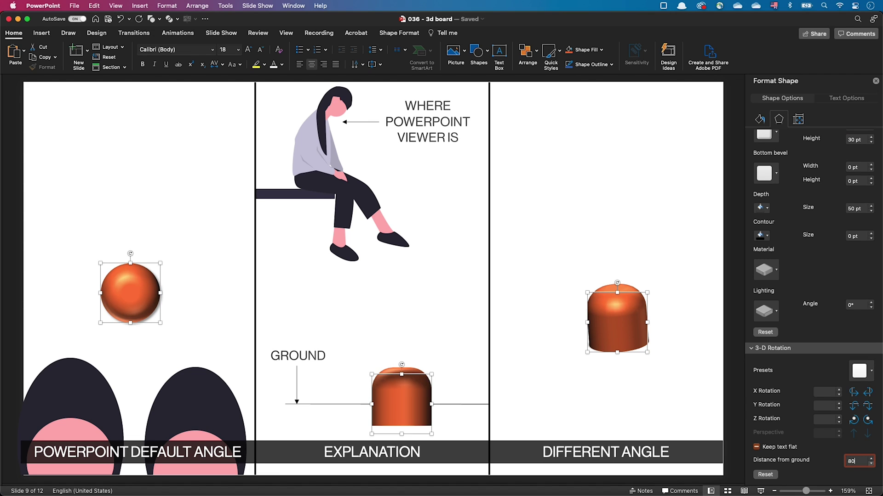
key("Return")
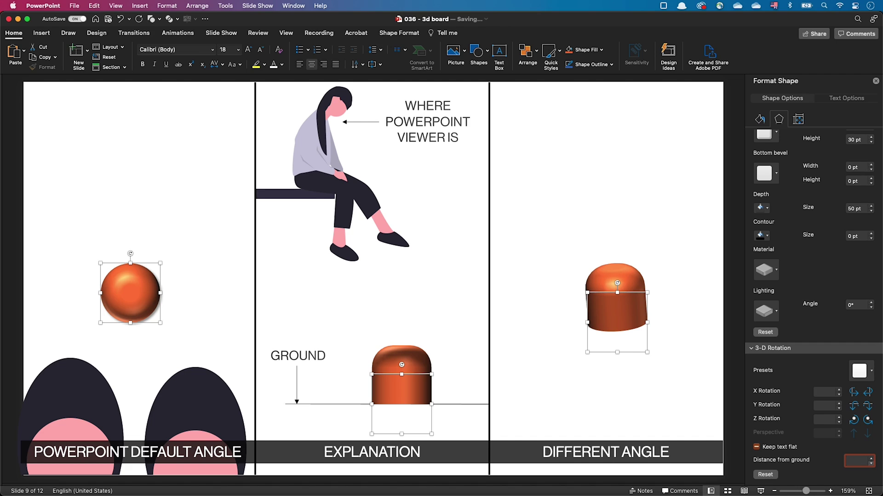
- Add a bottom bevel 80 pt high and 25.5 pt wide to taper the bases
scroll(809, 276, "up", 2)
left_click(764, 206)
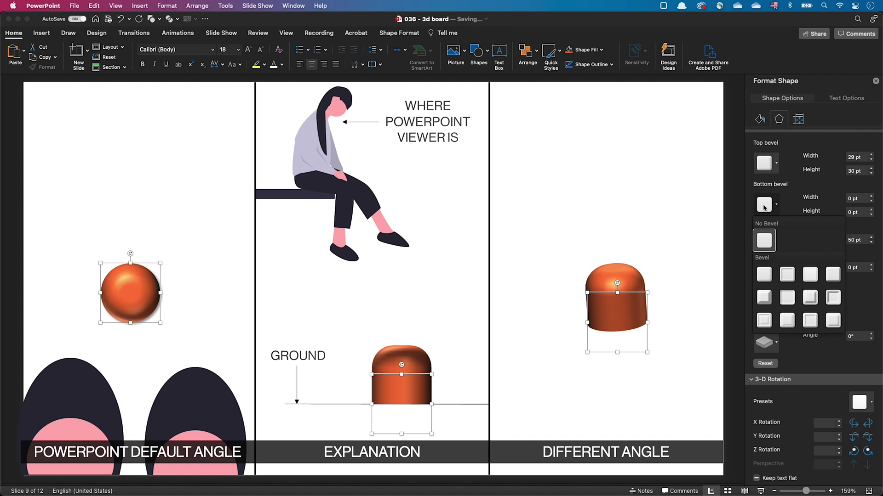
left_click(810, 298)
left_click(855, 212)
type("80")
key("Return")
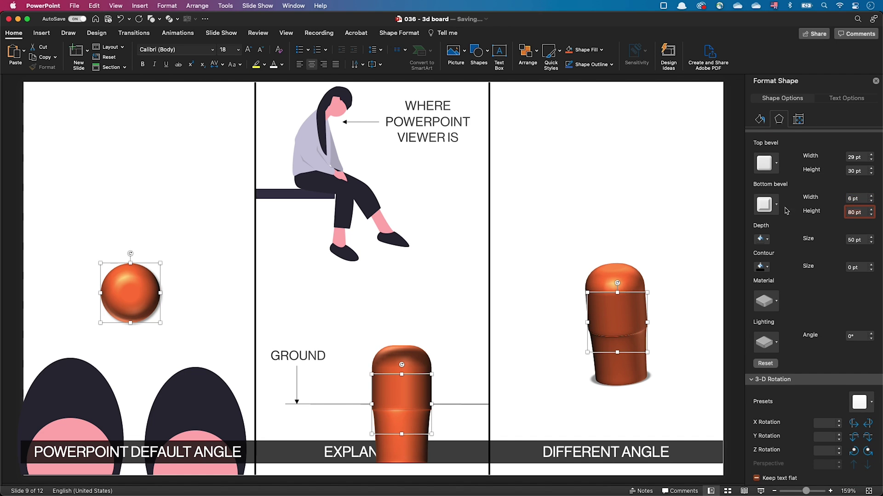
left_click(871, 196)
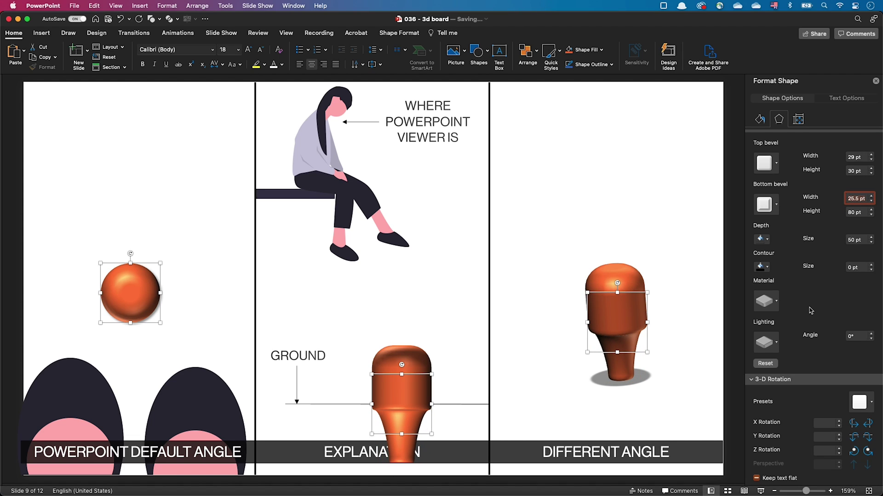
- Raise the shapes to a distance from ground of 160 pt
scroll(811, 311, "down", 1)
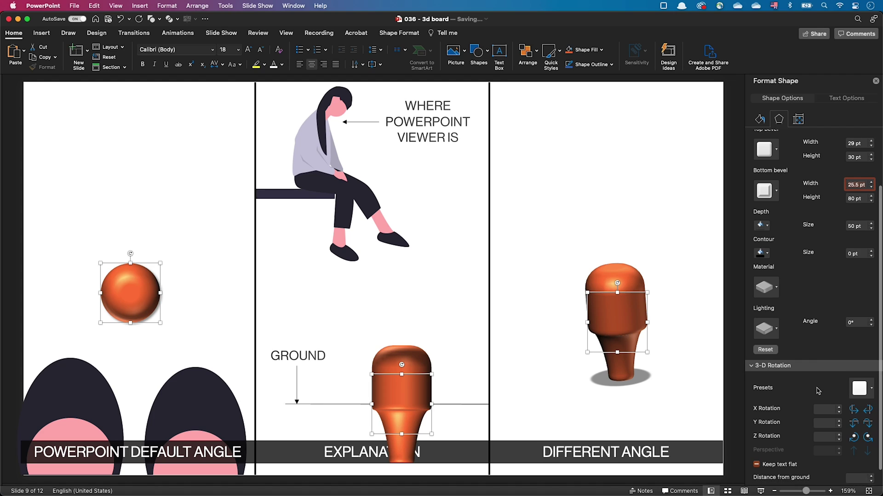
scroll(818, 391, "down", 2)
left_click(856, 460)
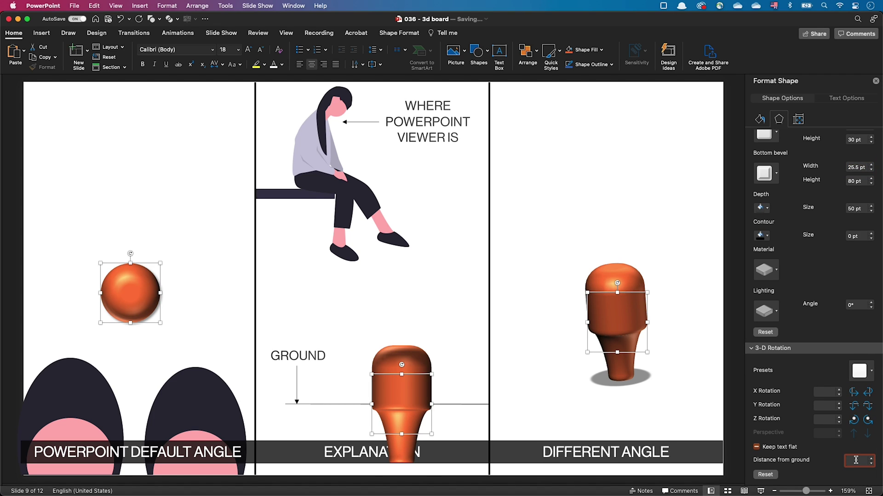
type("160")
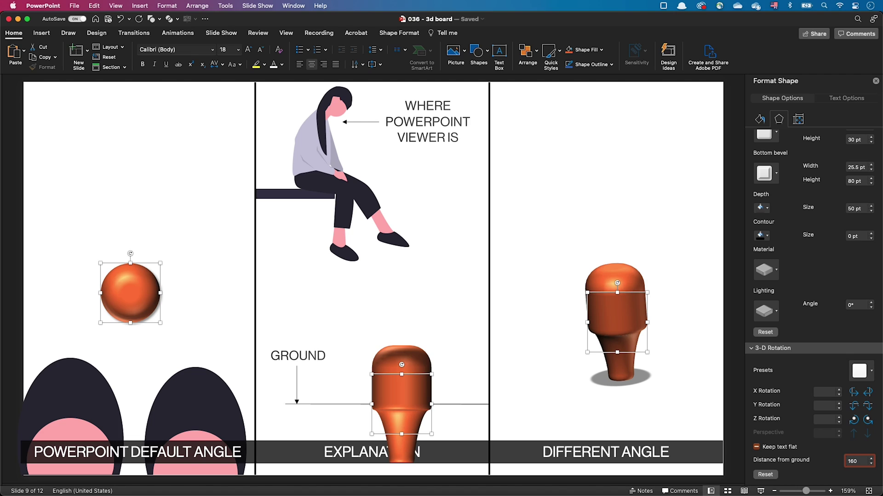
key("BackSpace")
key("BackSpace")
key("BackSpace")
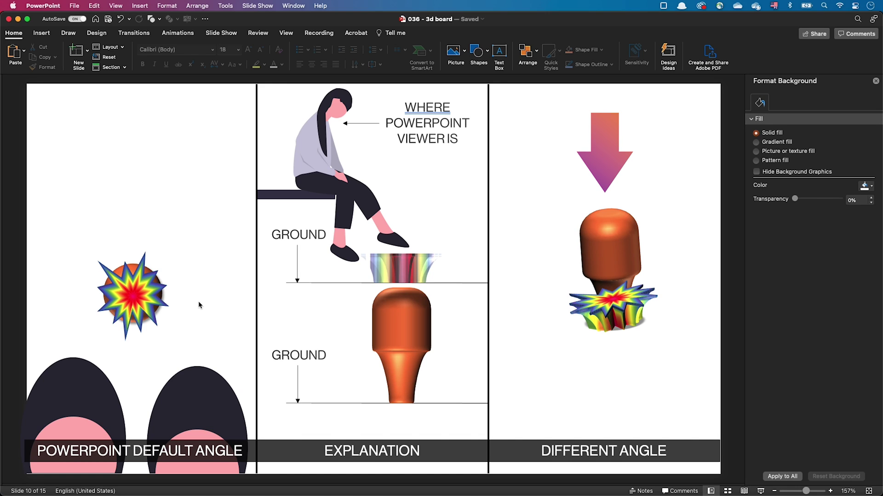
- Send both starbursts on slide 10 to the back, behind the orange shapes
left_click(150, 306)
left_click(608, 316, "shift")
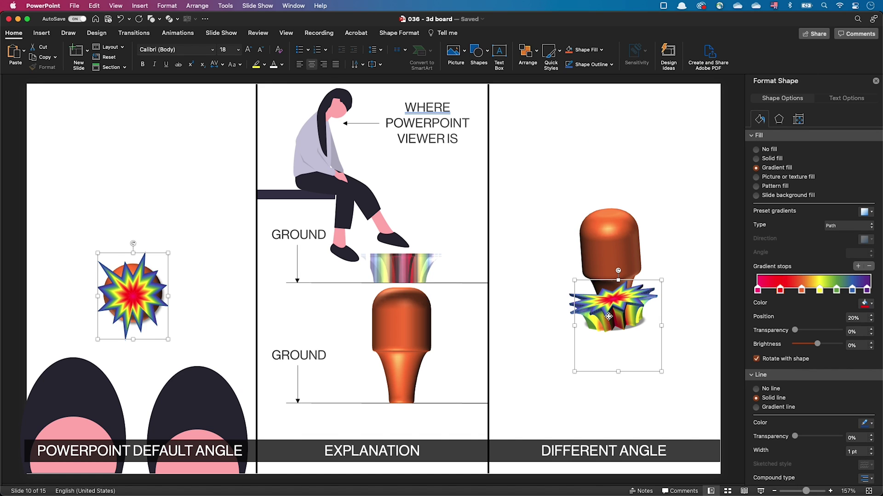
right_click(608, 316)
mouse_move(635, 377)
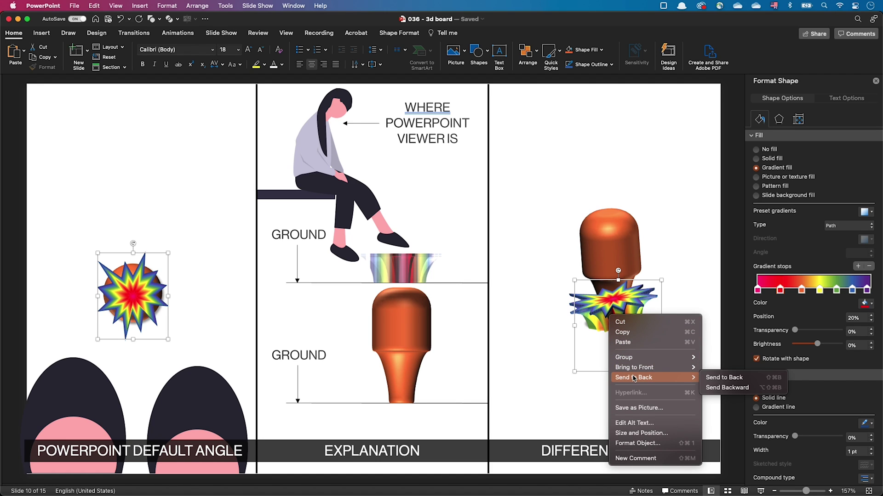
left_click(711, 377)
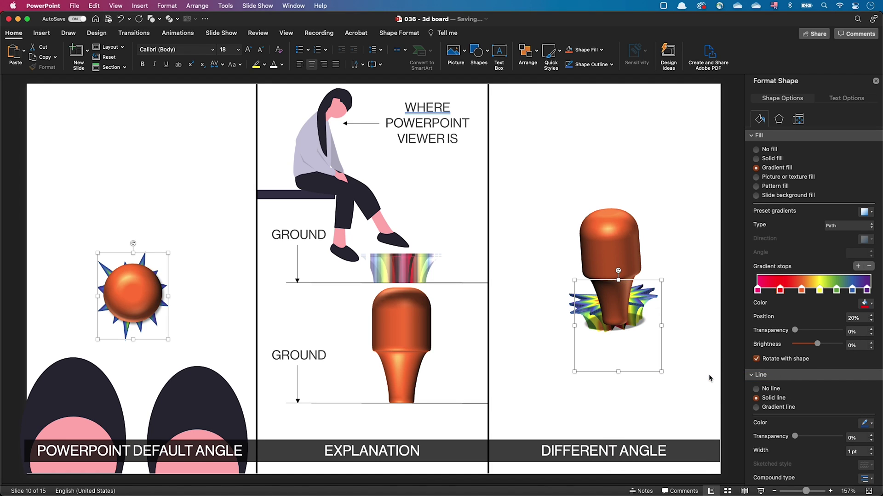
- On slide 11, move the right starburst lower and bring it to the front
key("Page_Down")
left_click_drag(581, 309, 586, 331)
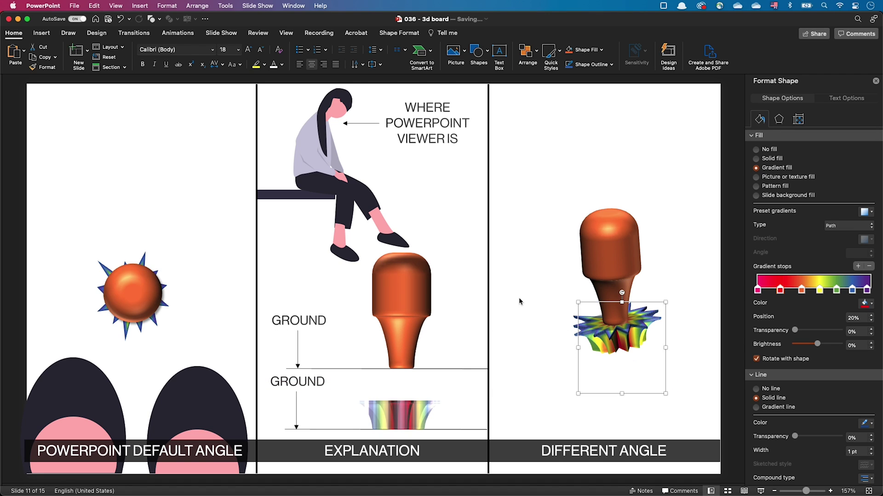
right_click(625, 341)
mouse_move(649, 359)
left_click(758, 360)
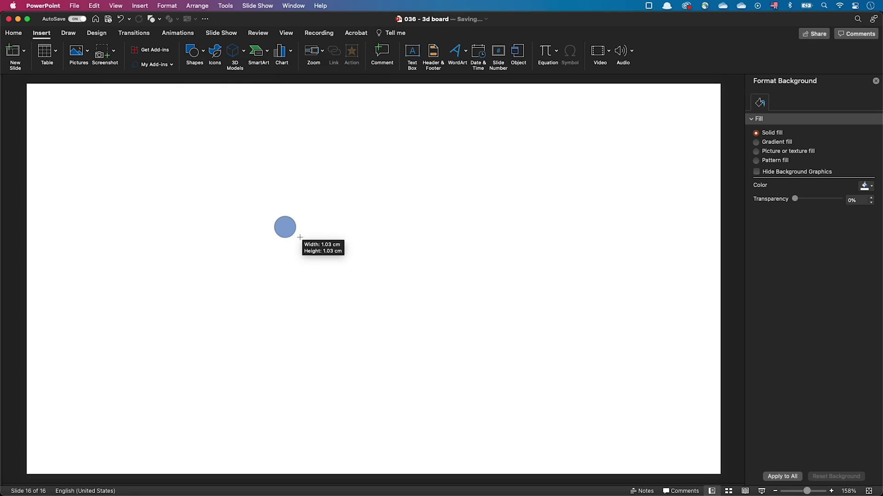
left_click(864, 211)
left_click(807, 269)
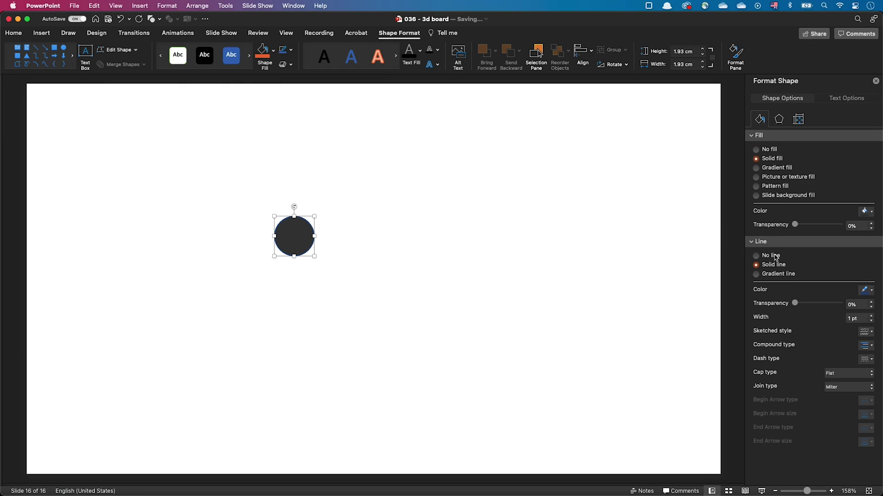
- Bevel the circle into a sphere with a 27.5 pt bevel
left_click(779, 119)
left_click(856, 165)
key("Tab")
key("Tab")
key("Tab")
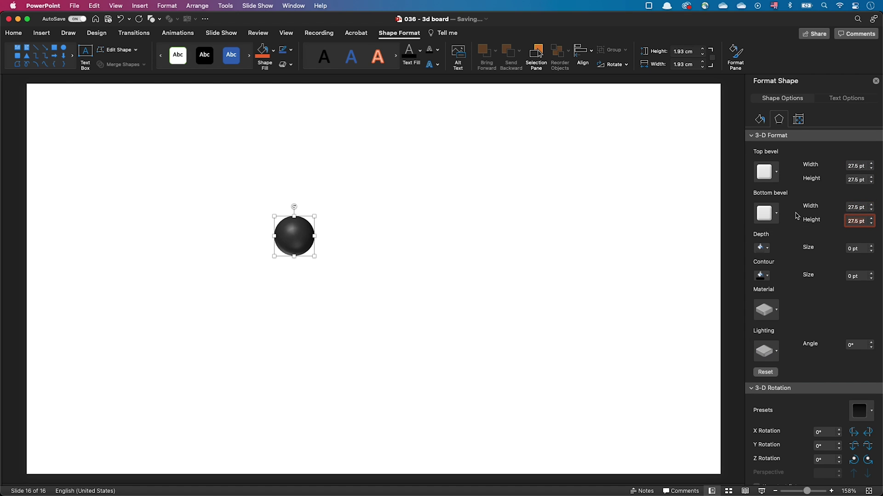
scroll(812, 300, "down", 3)
scroll(823, 299, "up", 5)
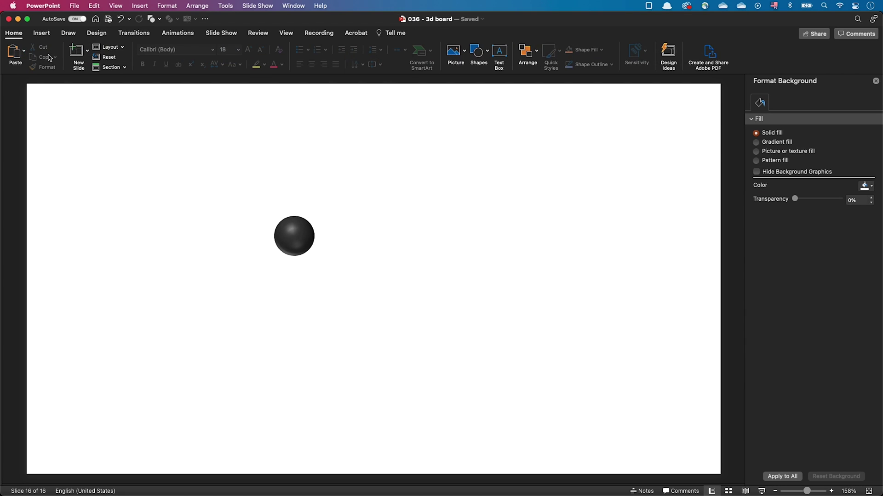
- Draw a small circle under the sphere and tilt it into a disc with a 3-D rotation preset
left_click(193, 51)
left_click(255, 79)
left_click_drag(283, 256, 308, 280)
left_click(779, 119)
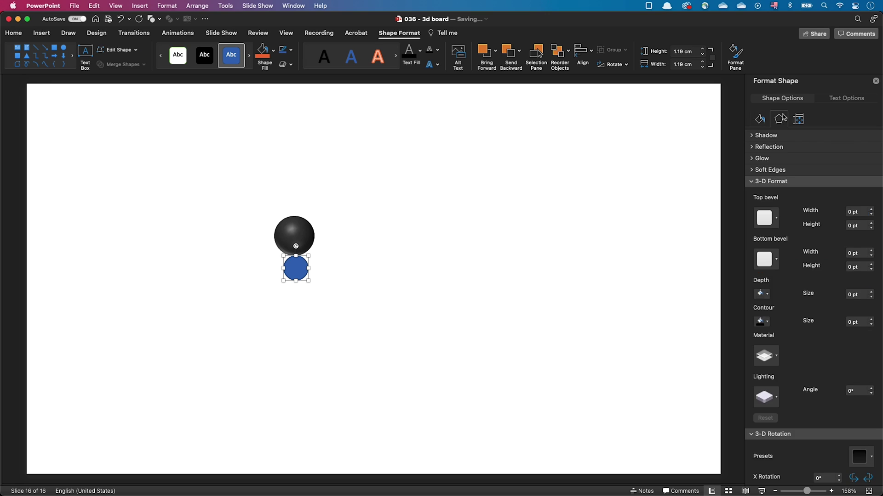
scroll(764, 265, "down", 2)
left_click(854, 438)
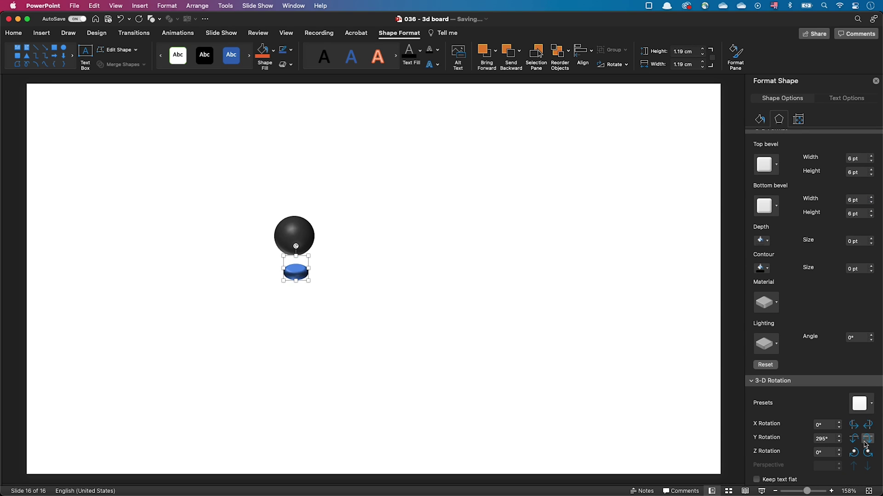
- Give the disc bevels of 12.5 × 8 pt and 11.5 × 8 pt, then shrink it and move it against the sphere
type("12.5")
key("Tab")
type("8")
key("Tab")
type("11.5")
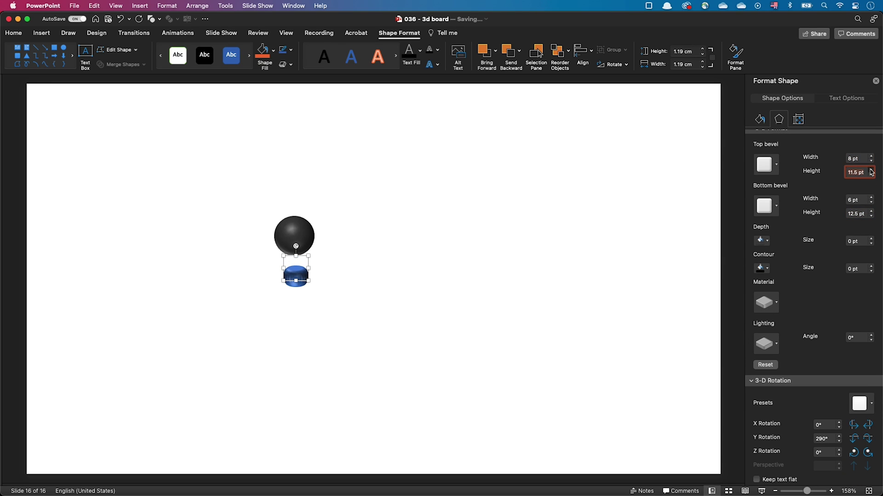
key("Tab")
type("8")
left_click_drag(308, 281, 303, 275)
mouse_move(294, 269)
left_mouse_down()
mouse_move(294, 252)
mouse_move(298, 268)
left_mouse_up()
- Fill the disc black with no outline
left_click(759, 119)
left_click(866, 211)
left_click(809, 271)
left_click(755, 255)
left_click(404, 234)
- Widen the top bevel of the pawn's body
left_click(296, 265)
left_click(778, 119)
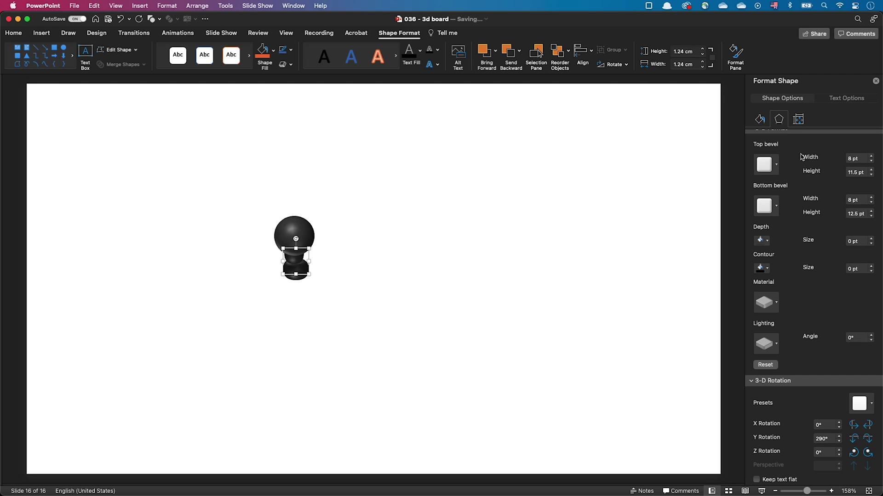
left_click(872, 156)
left_click(872, 157)
left_click(871, 156)
- Draw a large base circle below the pawn, remove its outline and paste the black bevelled style
mouse_move(259, 279)
left_mouse_down()
mouse_move(339, 359)
mouse_move(307, 300)
left_mouse_up()
left_click(770, 256)
key("cmd+shift+v")
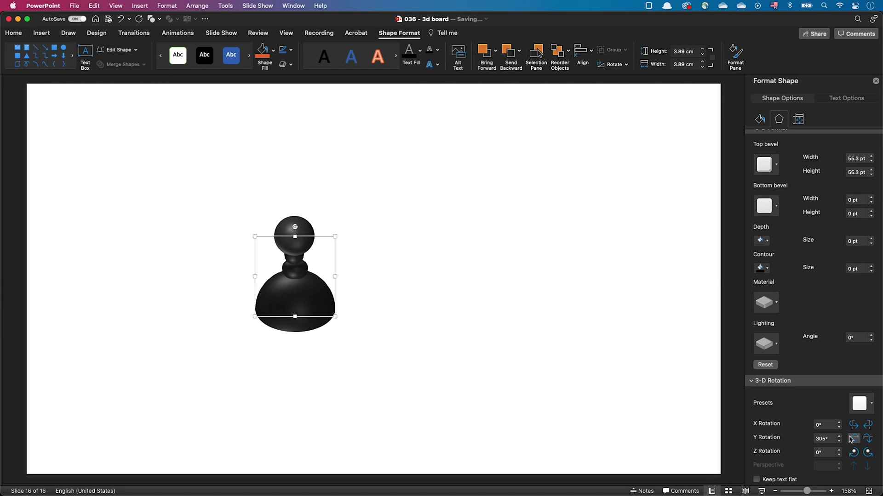
left_click(856, 158)
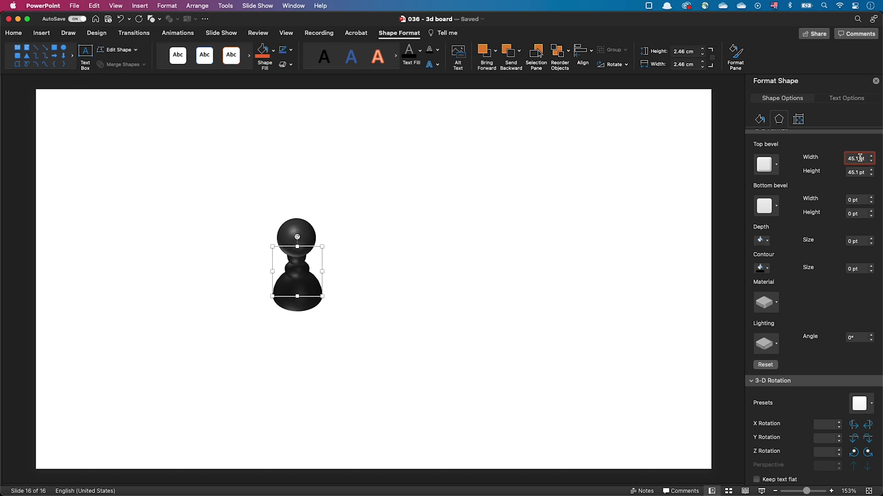
- Set the base's top bevel width to 1.23, then tilt all three blue tiles with 3-D rotation presets
type("1.23")
key("Return")
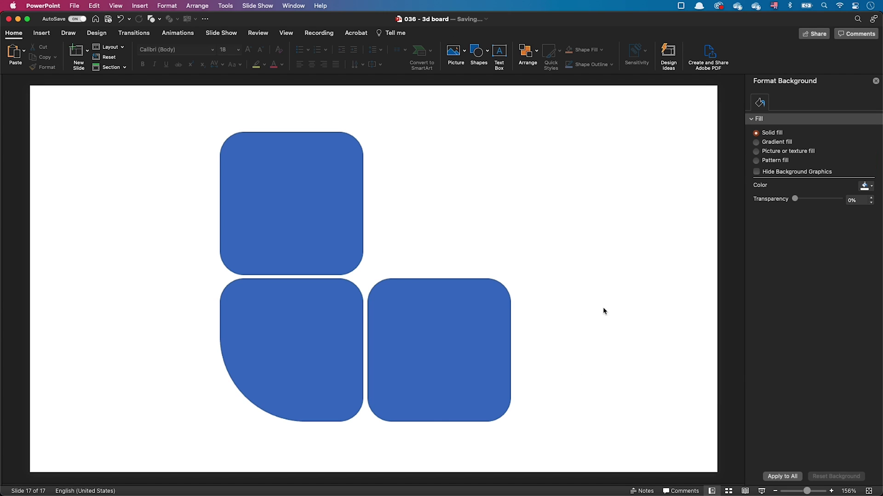
left_click_drag(594, 99, 155, 424)
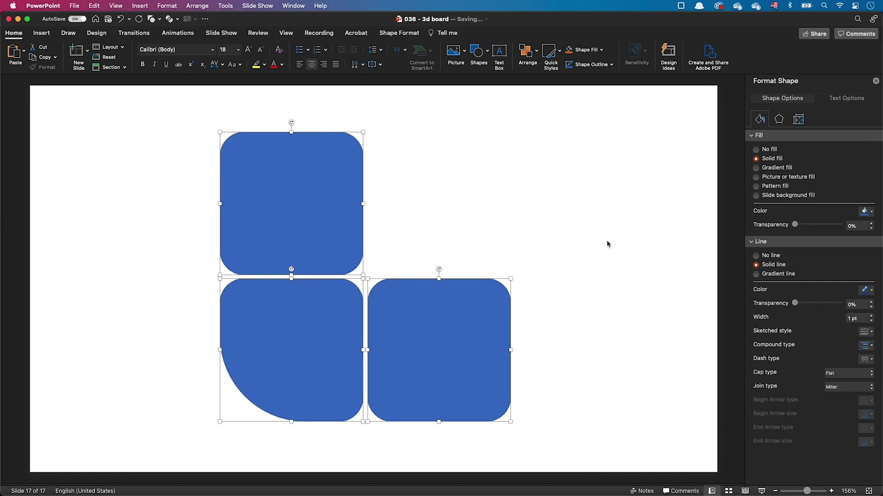
left_click(784, 120)
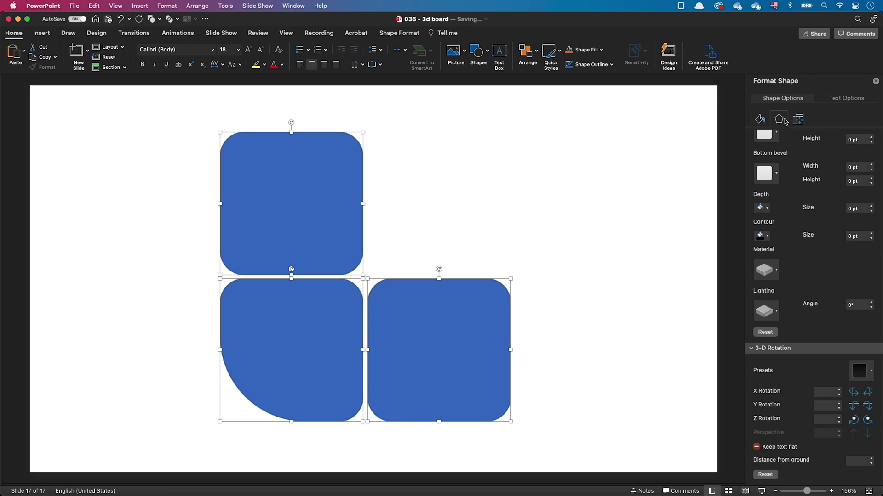
left_click(868, 405)
left_click(853, 392)
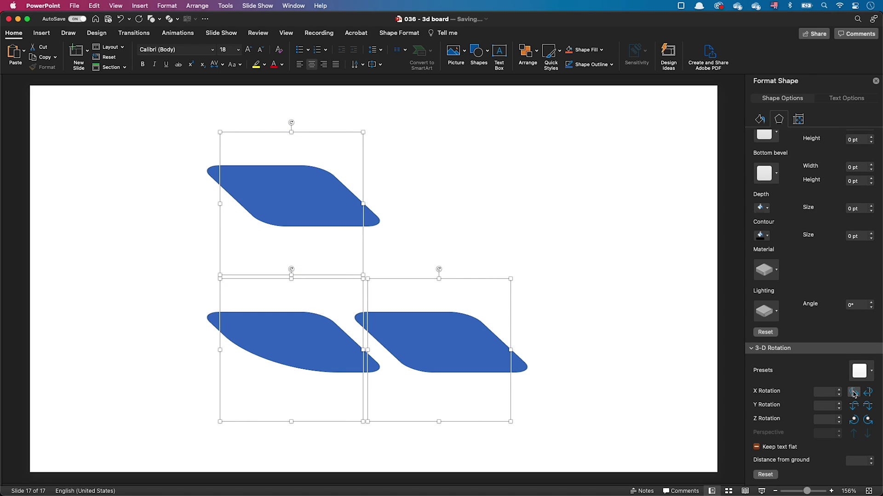
- Rearrange the tilted tiles, sending the upper-left tile to the back
scroll(809, 275, "up", 5)
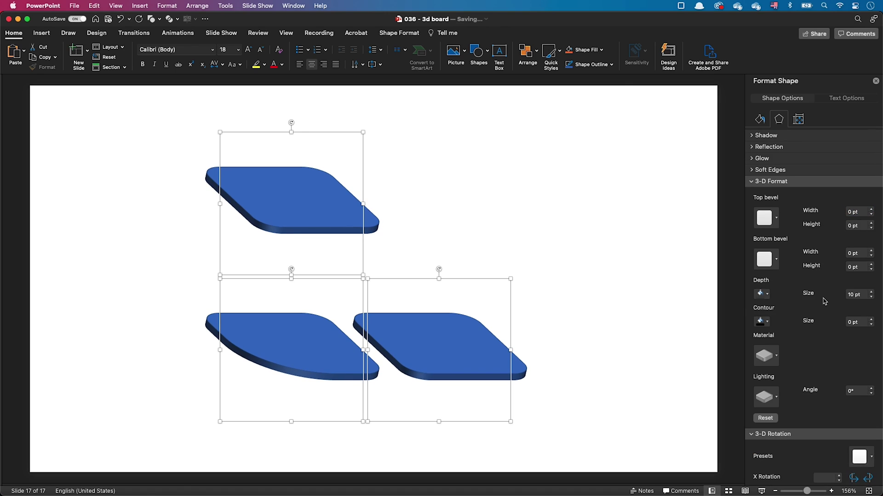
left_click(766, 135)
left_click(388, 213)
left_click_drag(304, 195, 244, 282)
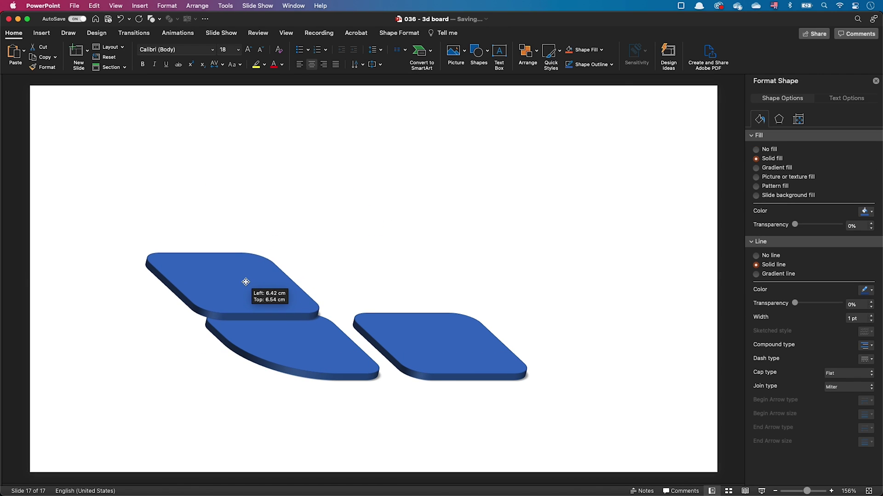
left_click_drag(413, 333, 402, 333)
left_click(271, 301)
right_click(273, 301)
left_click(428, 359)
left_click_drag(253, 301, 234, 295)
left_click_drag(436, 357, 433, 356)
- Fill the upper-left tile black, the middle tile white and the right tile black
left_click(244, 291)
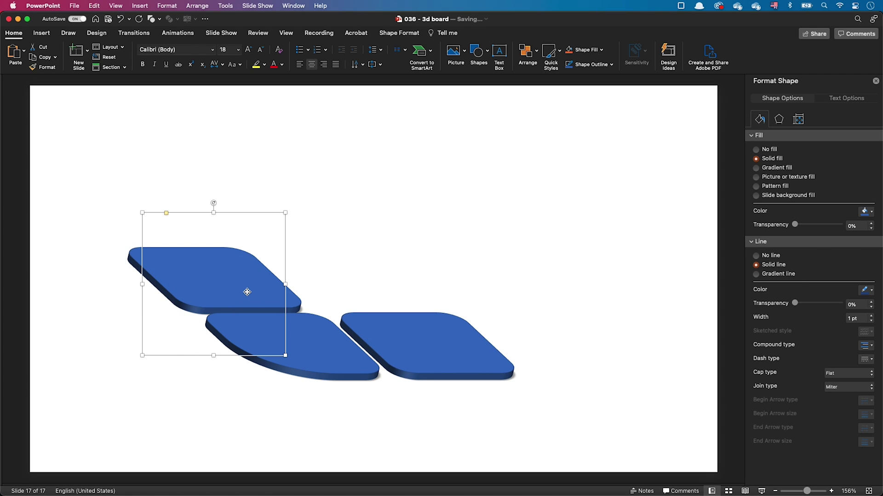
left_click(864, 211)
left_click(809, 272)
left_click(321, 349)
left_click(865, 211)
left_click(795, 232)
left_click(428, 349)
left_click(864, 211)
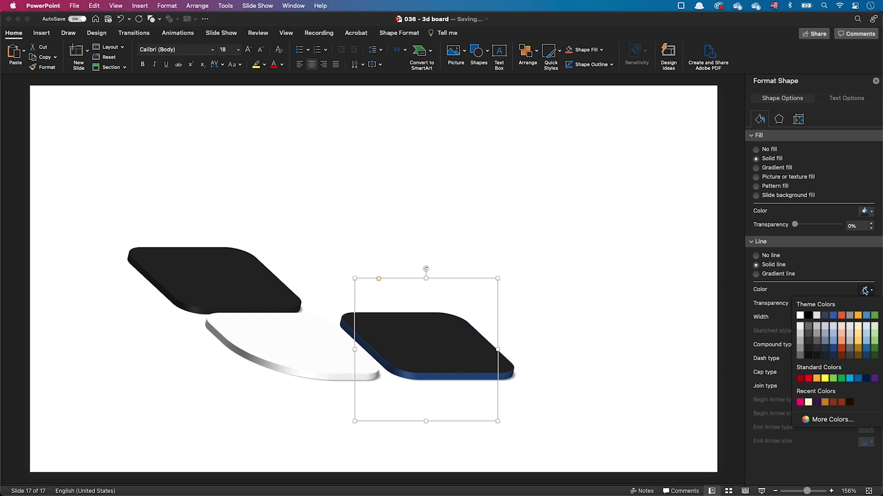
left_click(805, 232)
left_click(583, 369)
- Raise the upper-left black tile's distance from ground to 31 pt
left_click(262, 271)
left_click(778, 119)
left_click(871, 459)
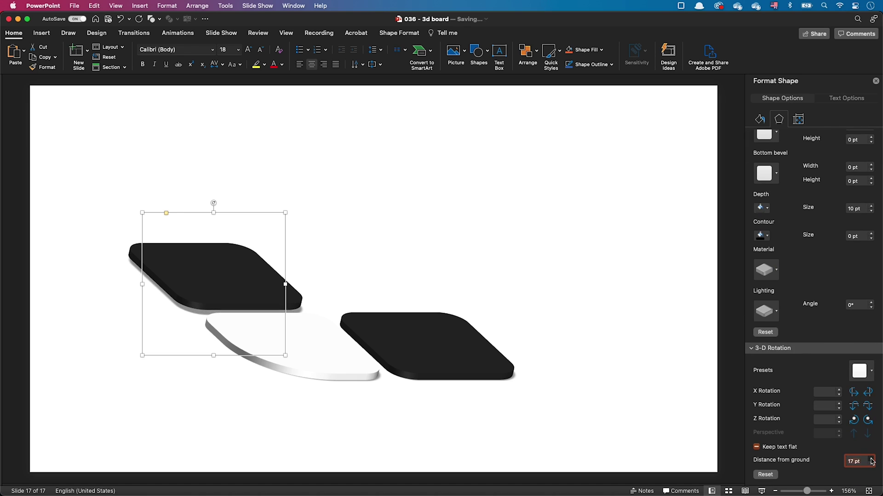
left_click(872, 459)
left_click(871, 459)
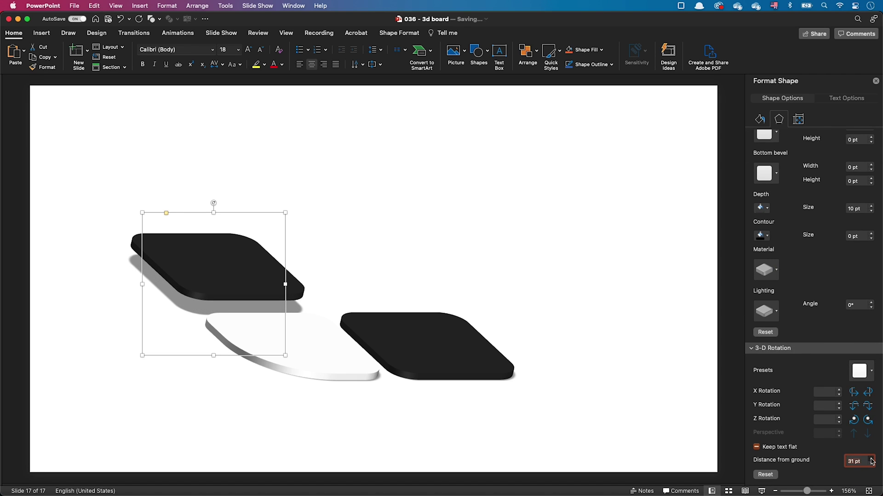
- Switch the slide background to a gradient fill and pick a custom More Colors shade for a stop
left_click(629, 409)
left_click(756, 141)
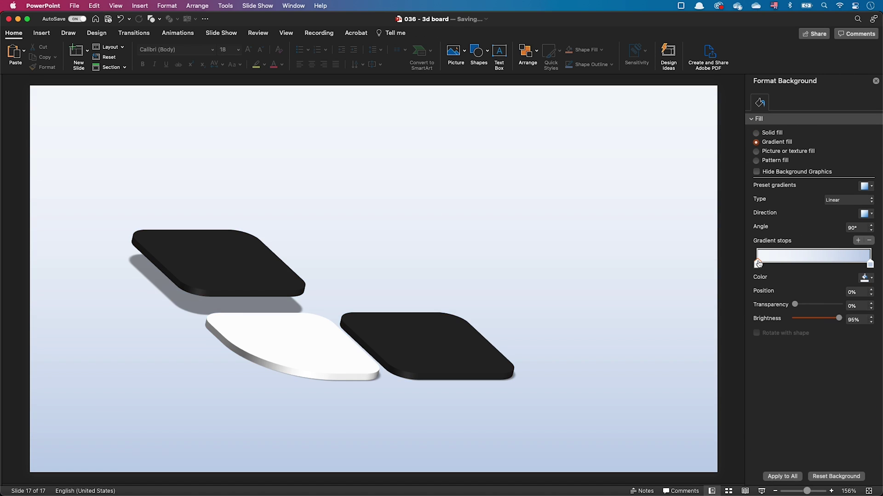
left_click(866, 277)
left_click(827, 407)
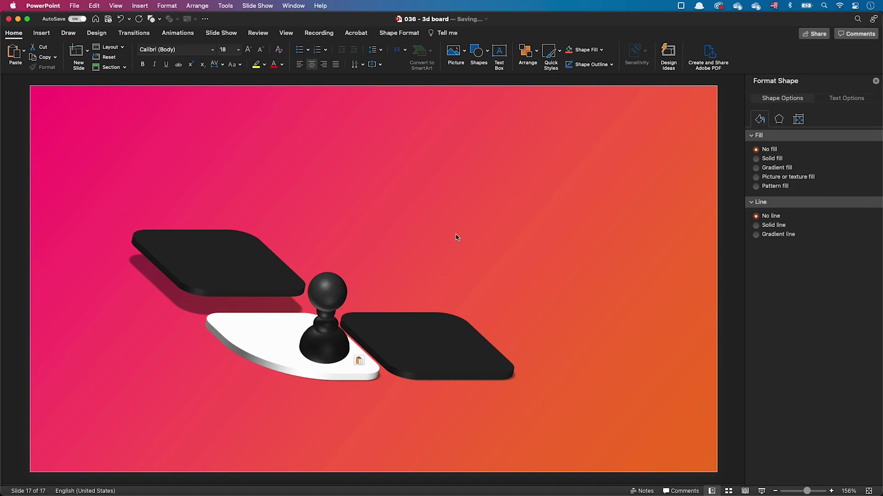
left_click(456, 237)
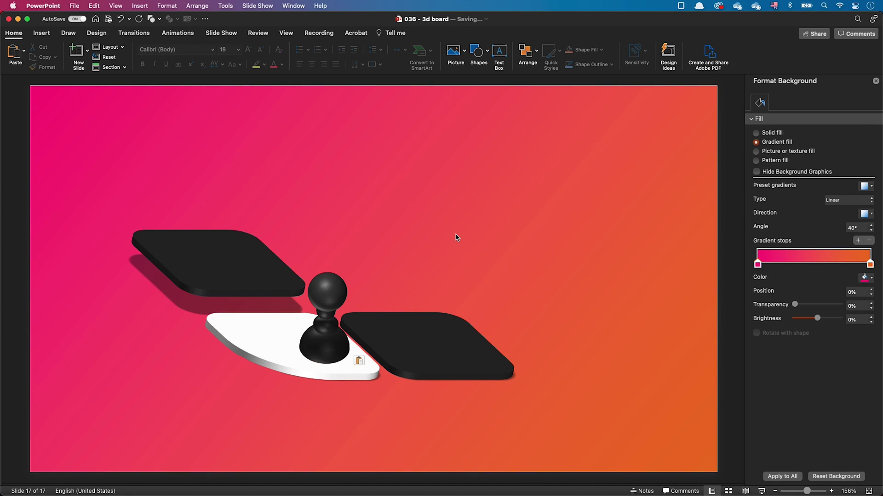